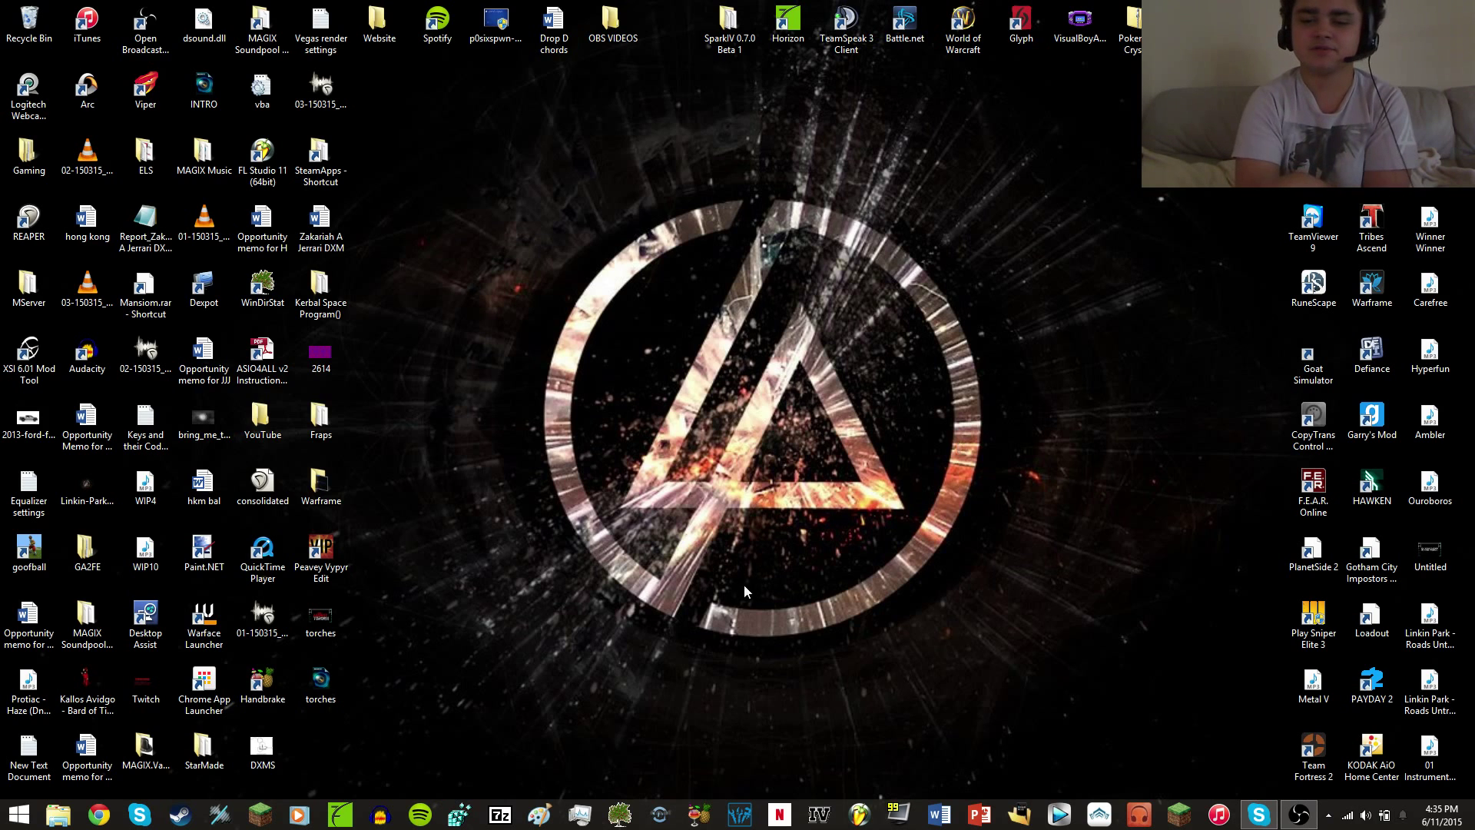
{"action": "left_click", "coordinate": [580, 814]}
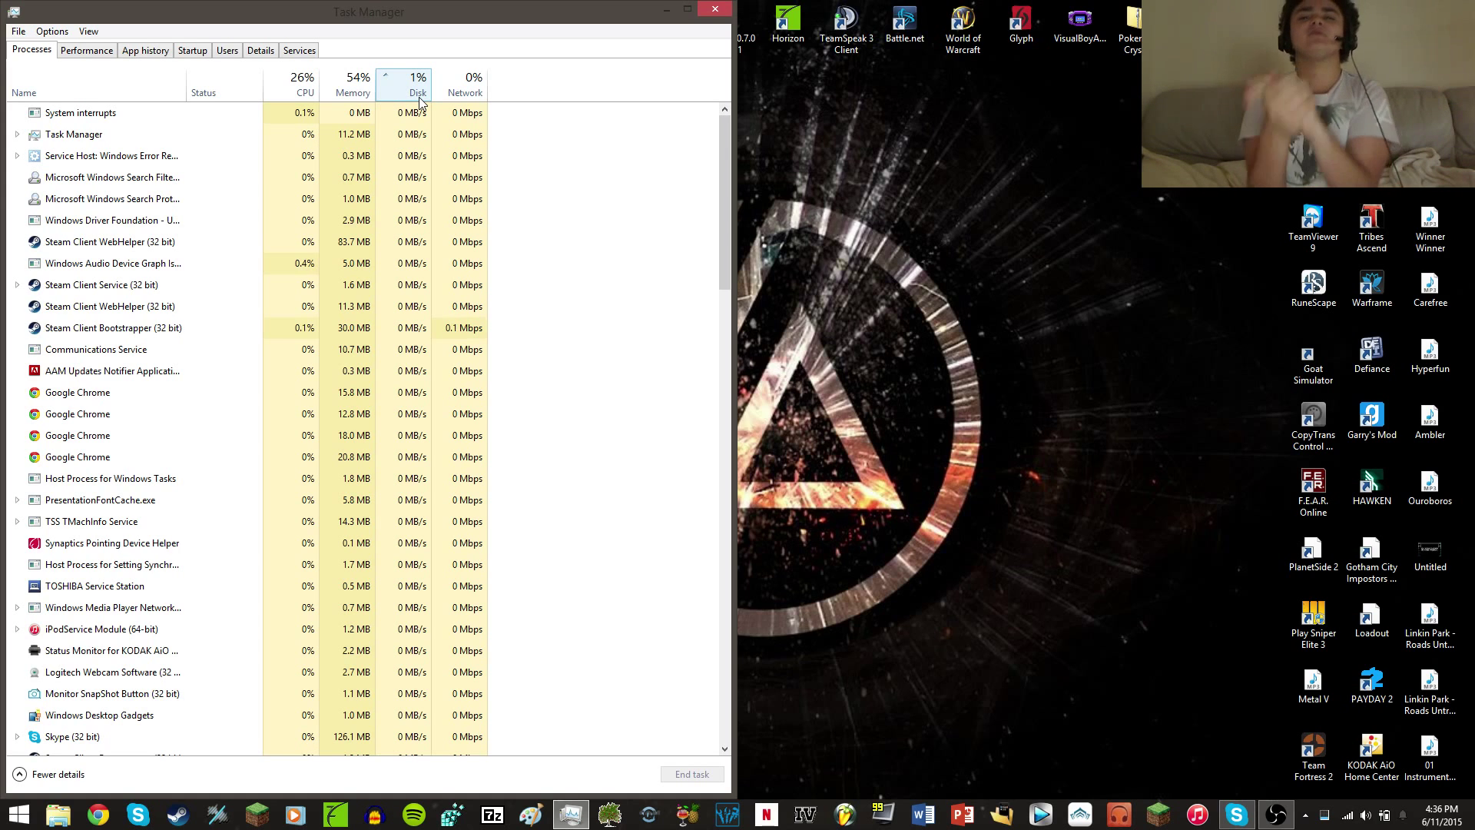
- Launch Control Panel from a Start screen search for 'control'
{"action": "key", "text": "super"}
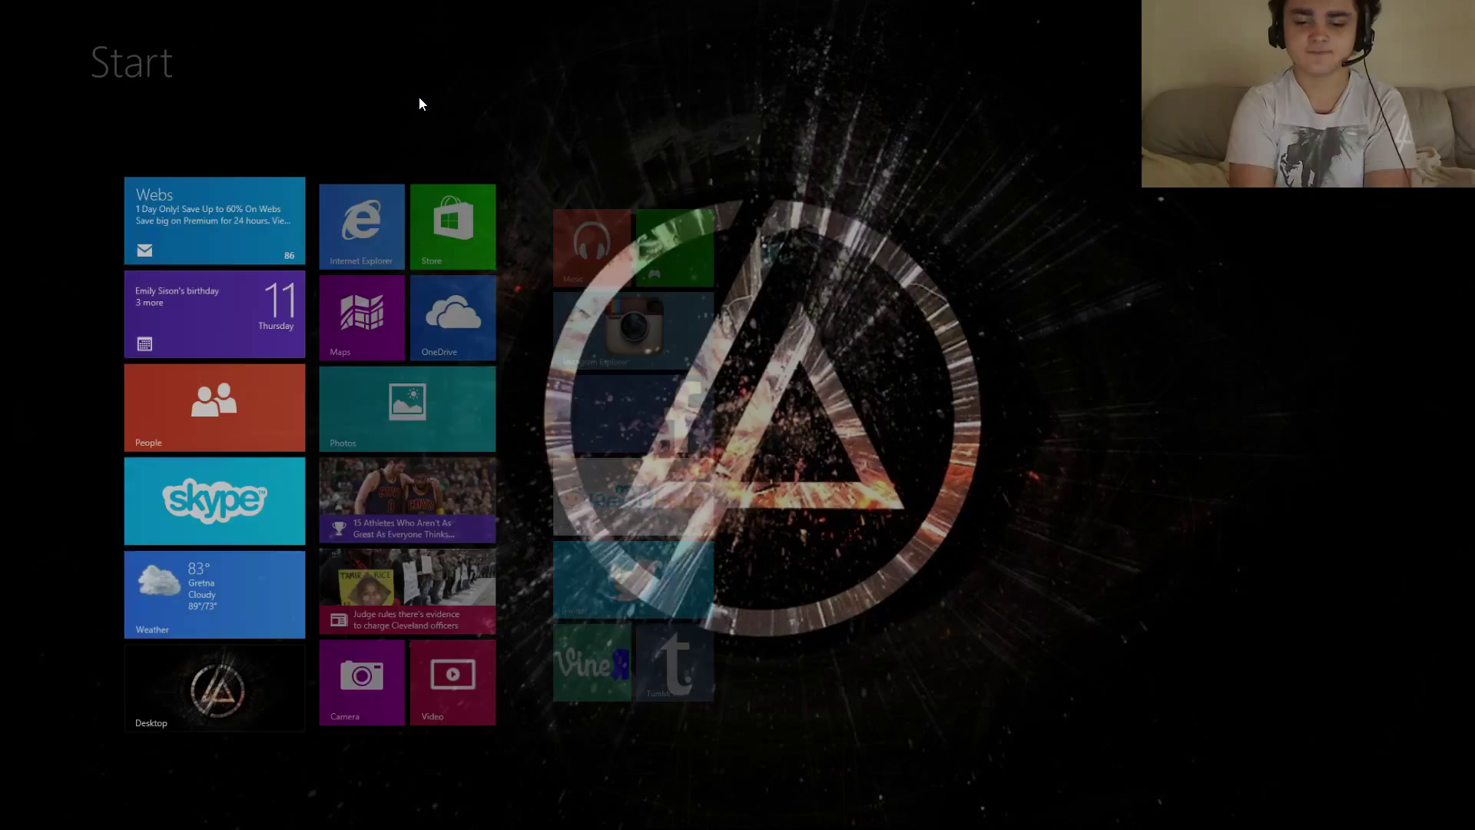
{"action": "type", "text": "cmdcontrol"}
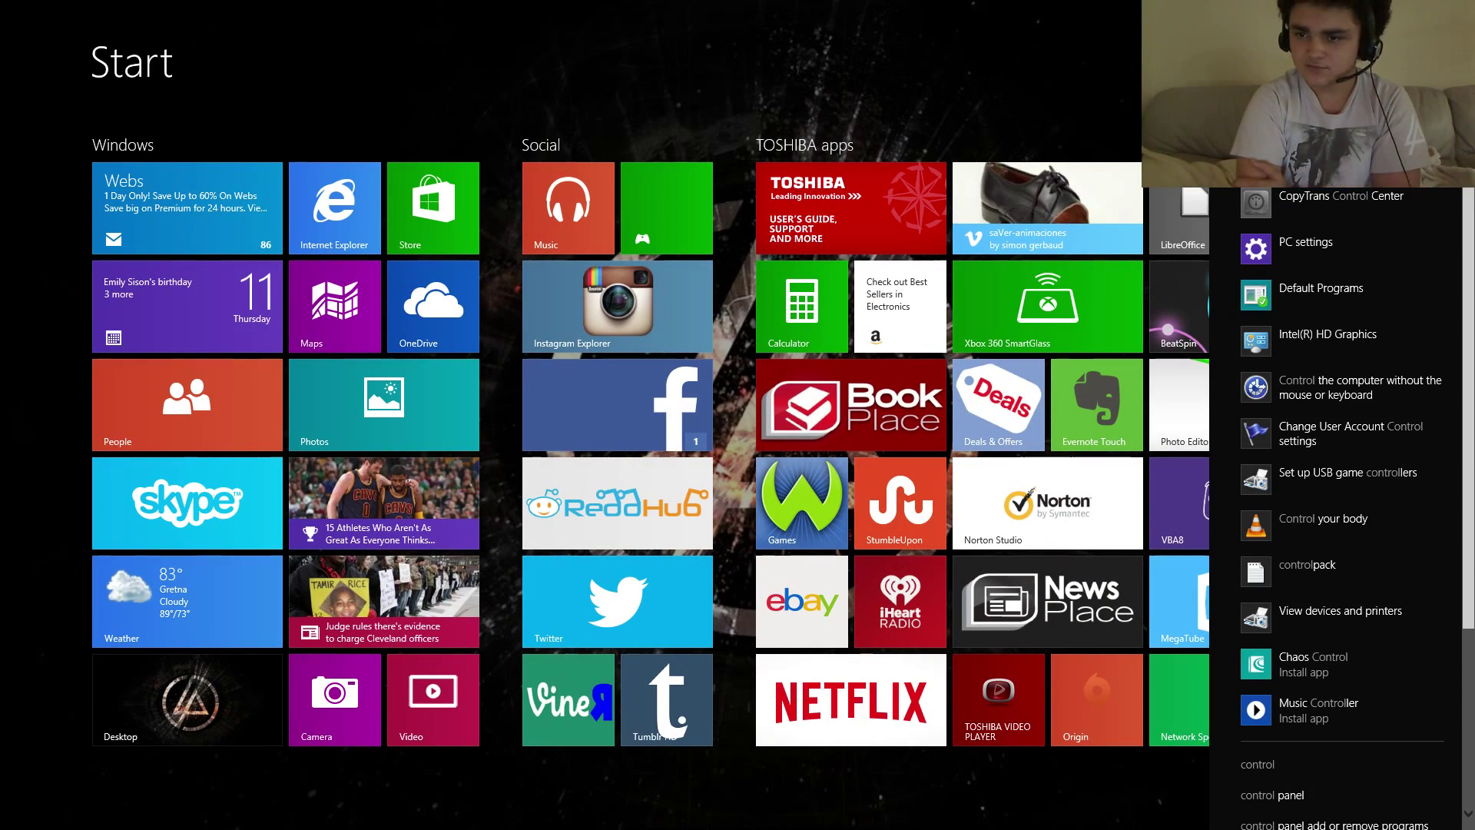
{"action": "key", "text": "Return"}
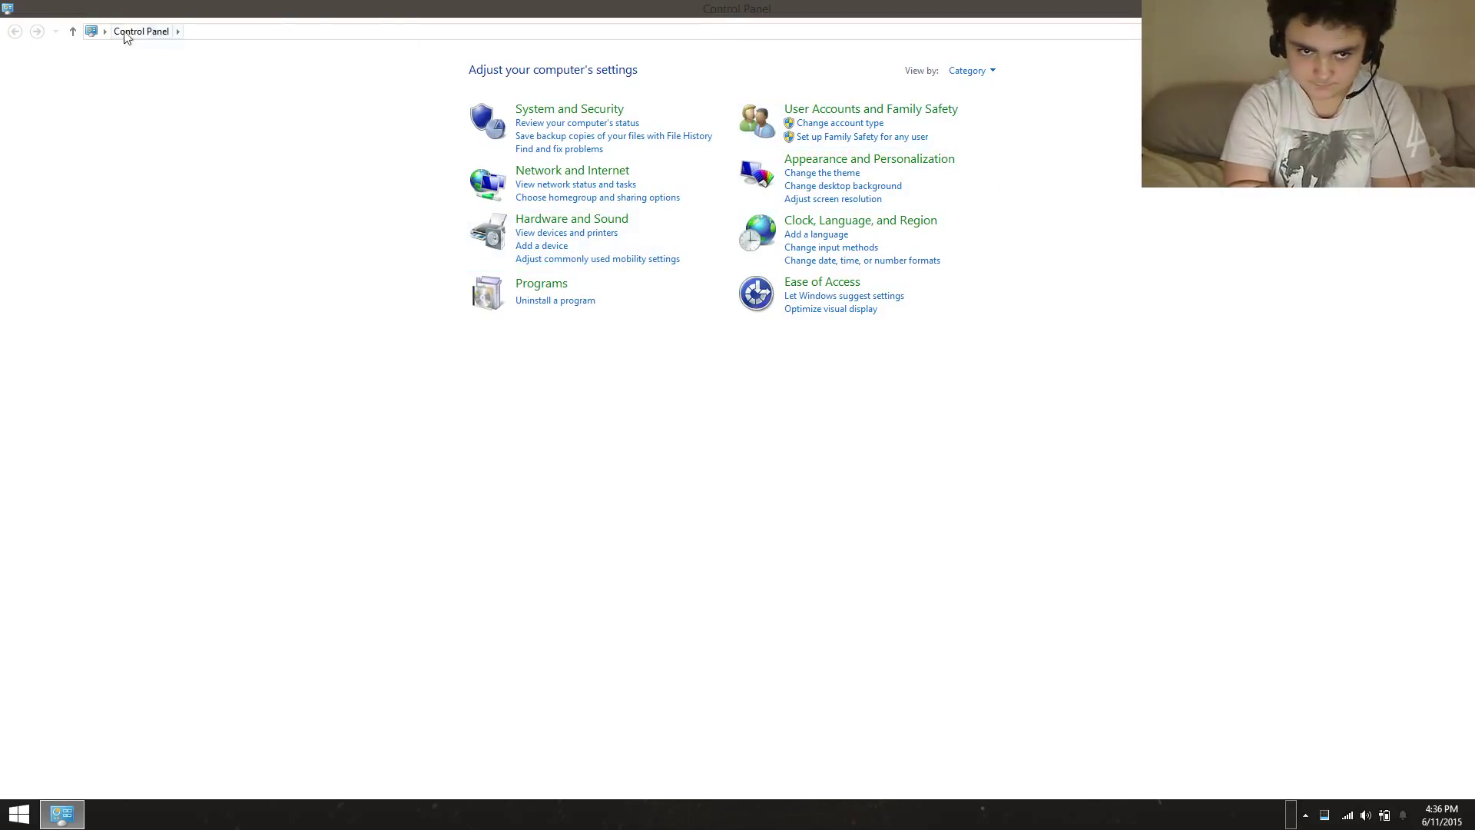
- Switch Control Panel to the All Control Panel Items view via the breadcrumb dropdown
{"action": "left_click", "coordinate": [179, 32]}
{"action": "left_click", "coordinate": [178, 32]}
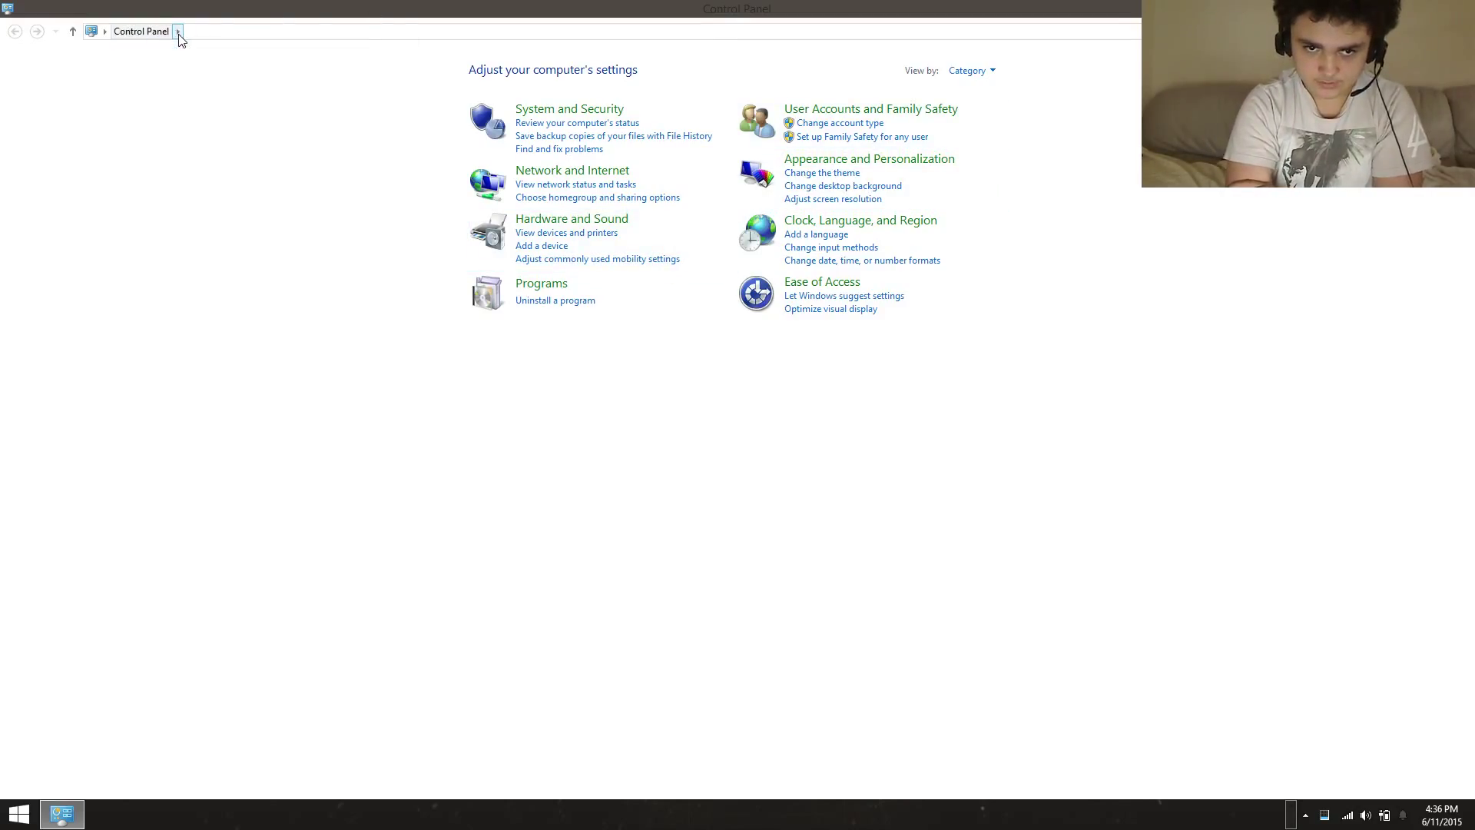
{"action": "left_click", "coordinate": [178, 33]}
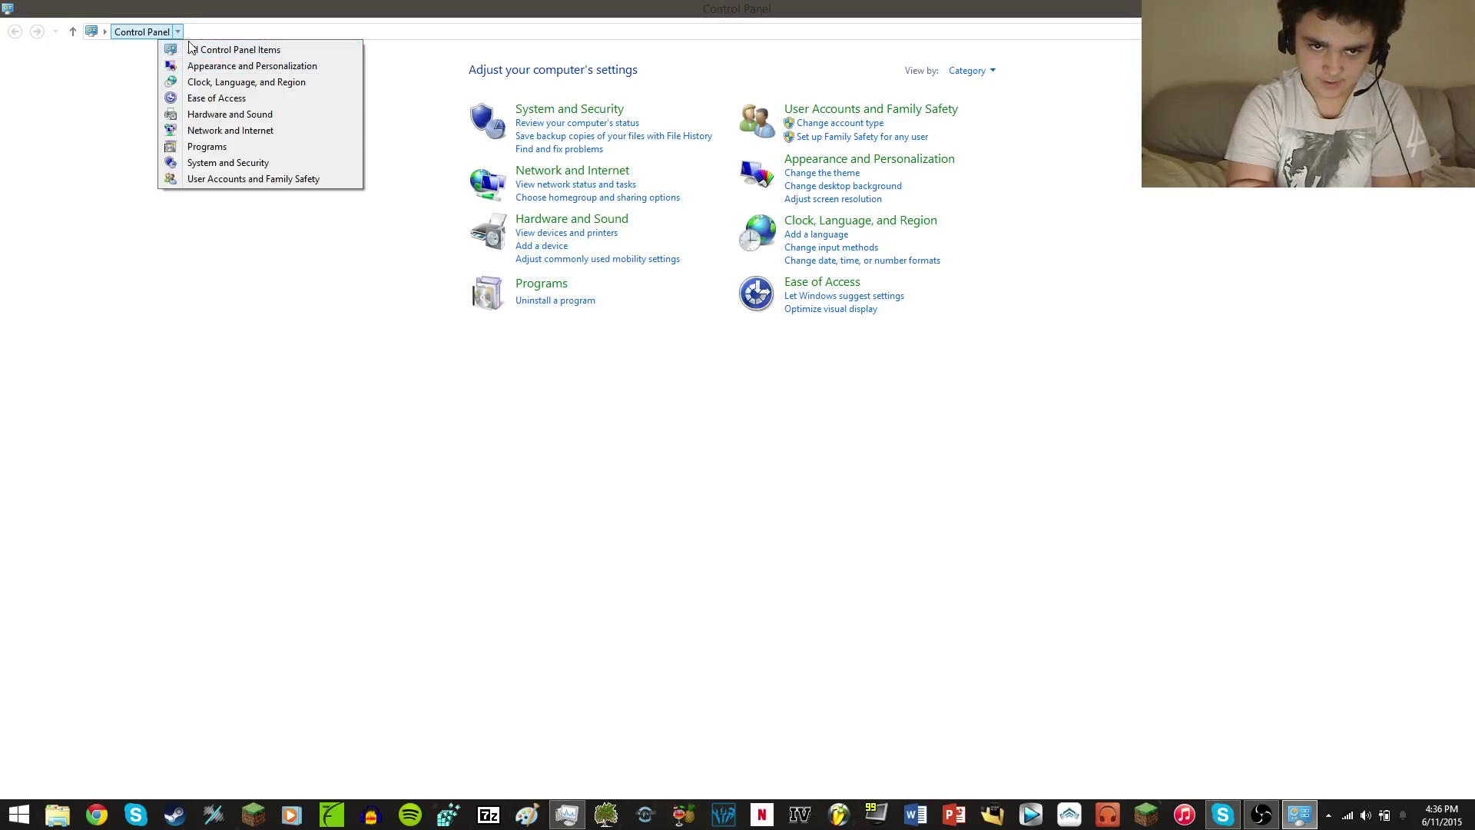
{"action": "left_click", "coordinate": [189, 49]}
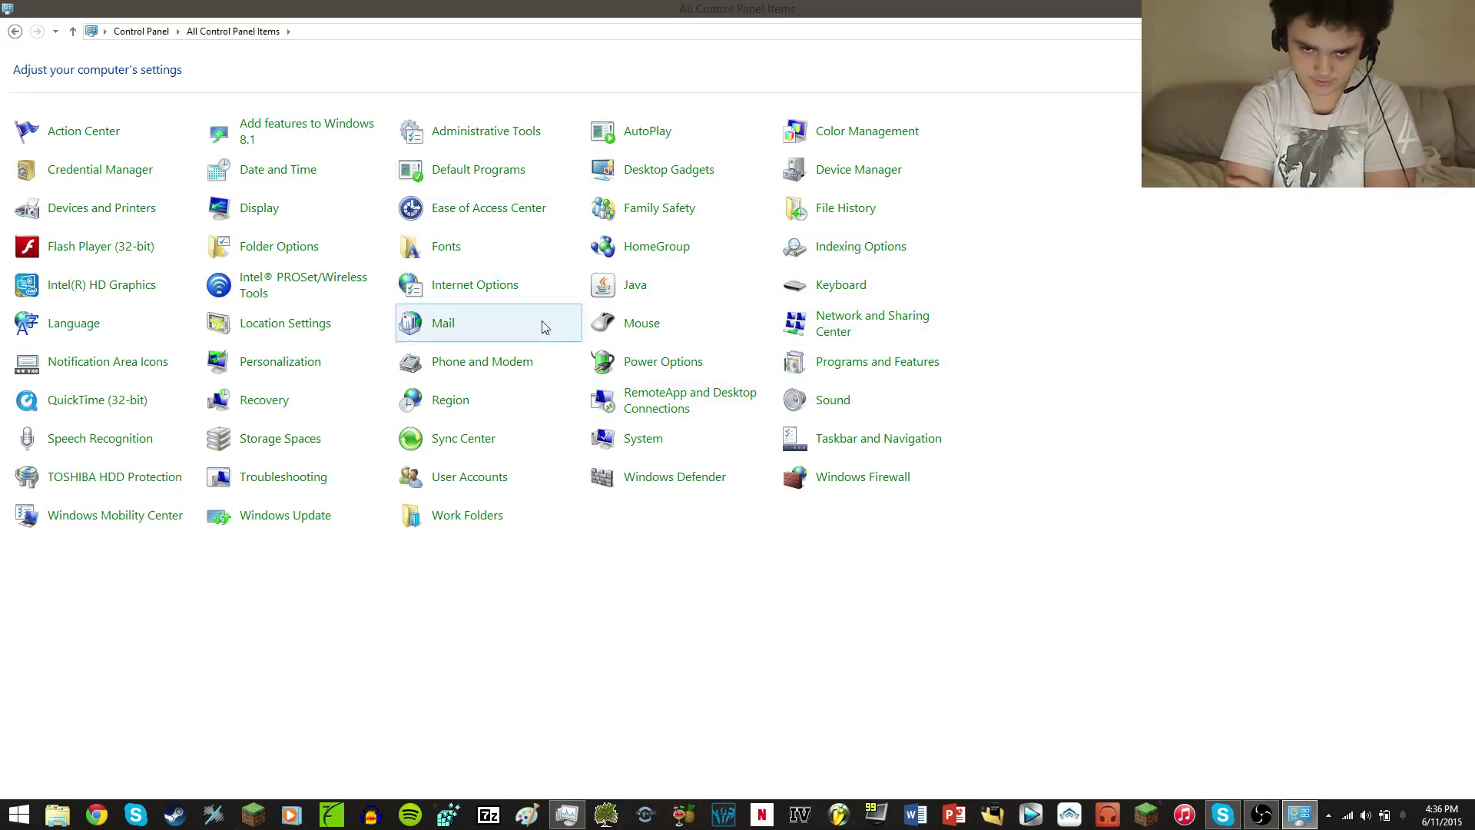
- Open the System applet from All Control Panel Items
{"action": "left_click", "coordinate": [653, 438]}
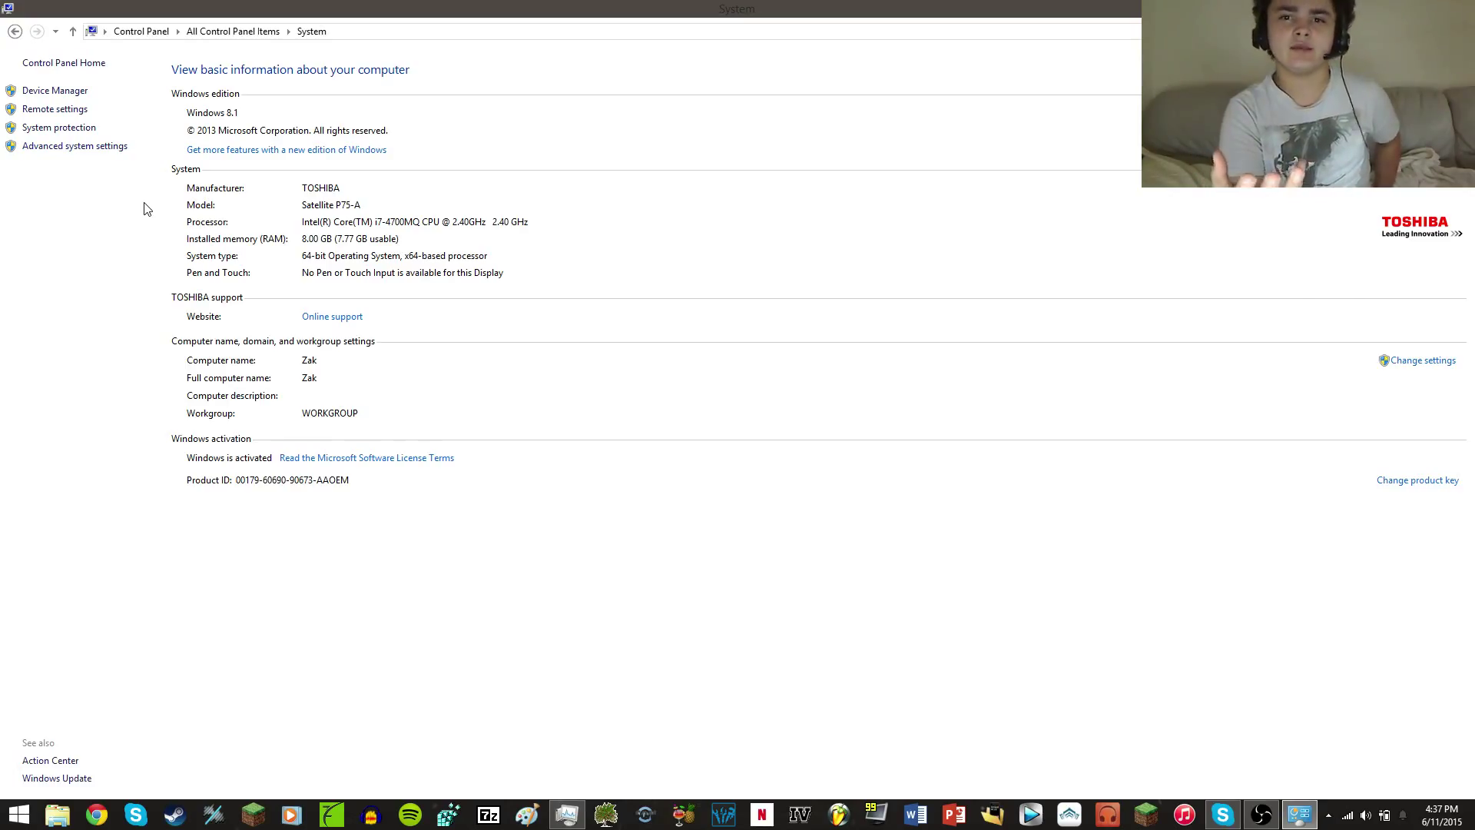
- Open Advanced system settings and look through the Performance Options tabs
{"action": "left_click", "coordinate": [91, 147]}
{"action": "left_click_drag", "start_coordinate": [173, 35], "coordinate": [597, 43]}
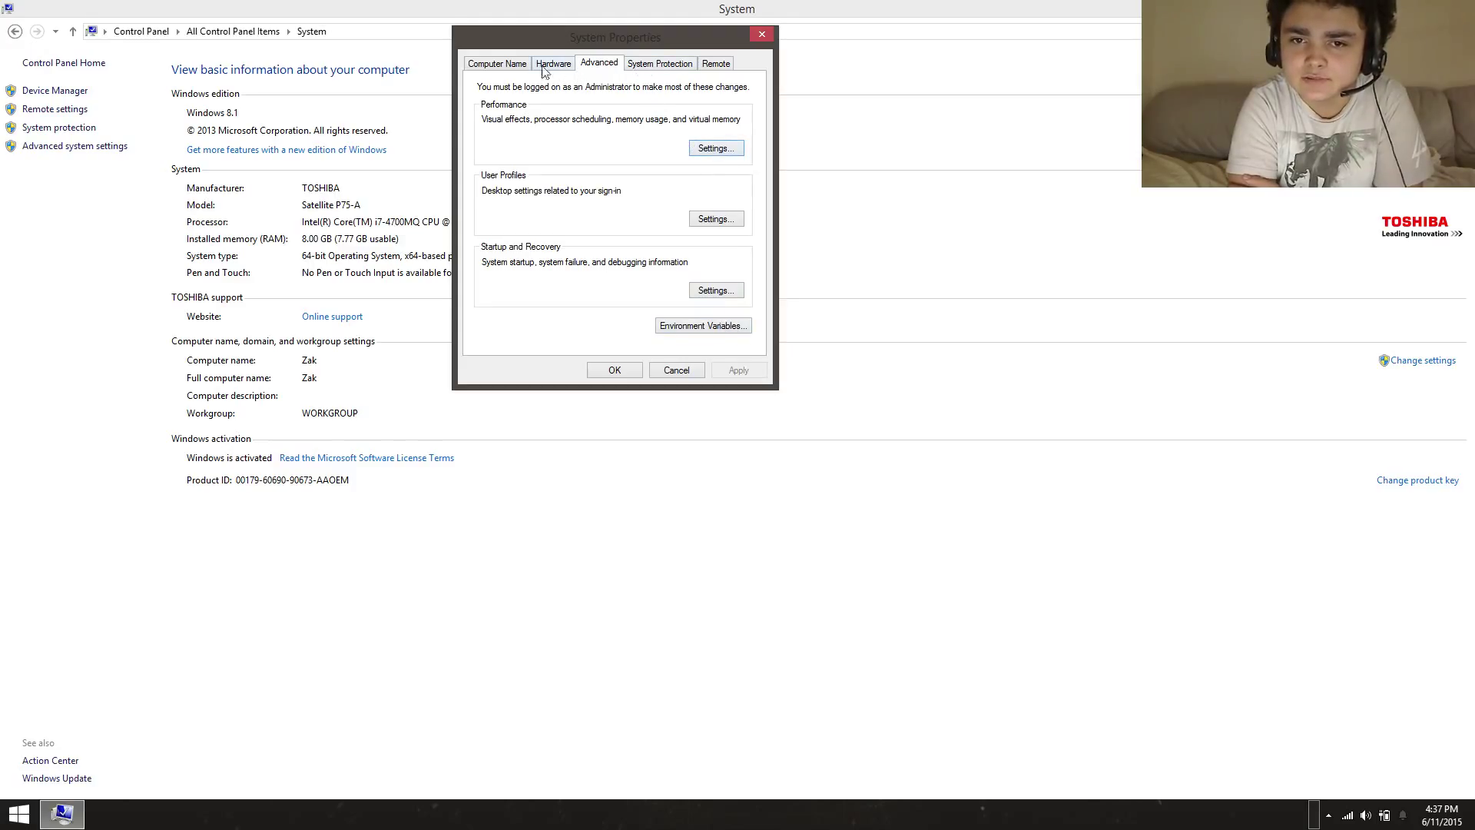
{"action": "left_click", "coordinate": [702, 153]}
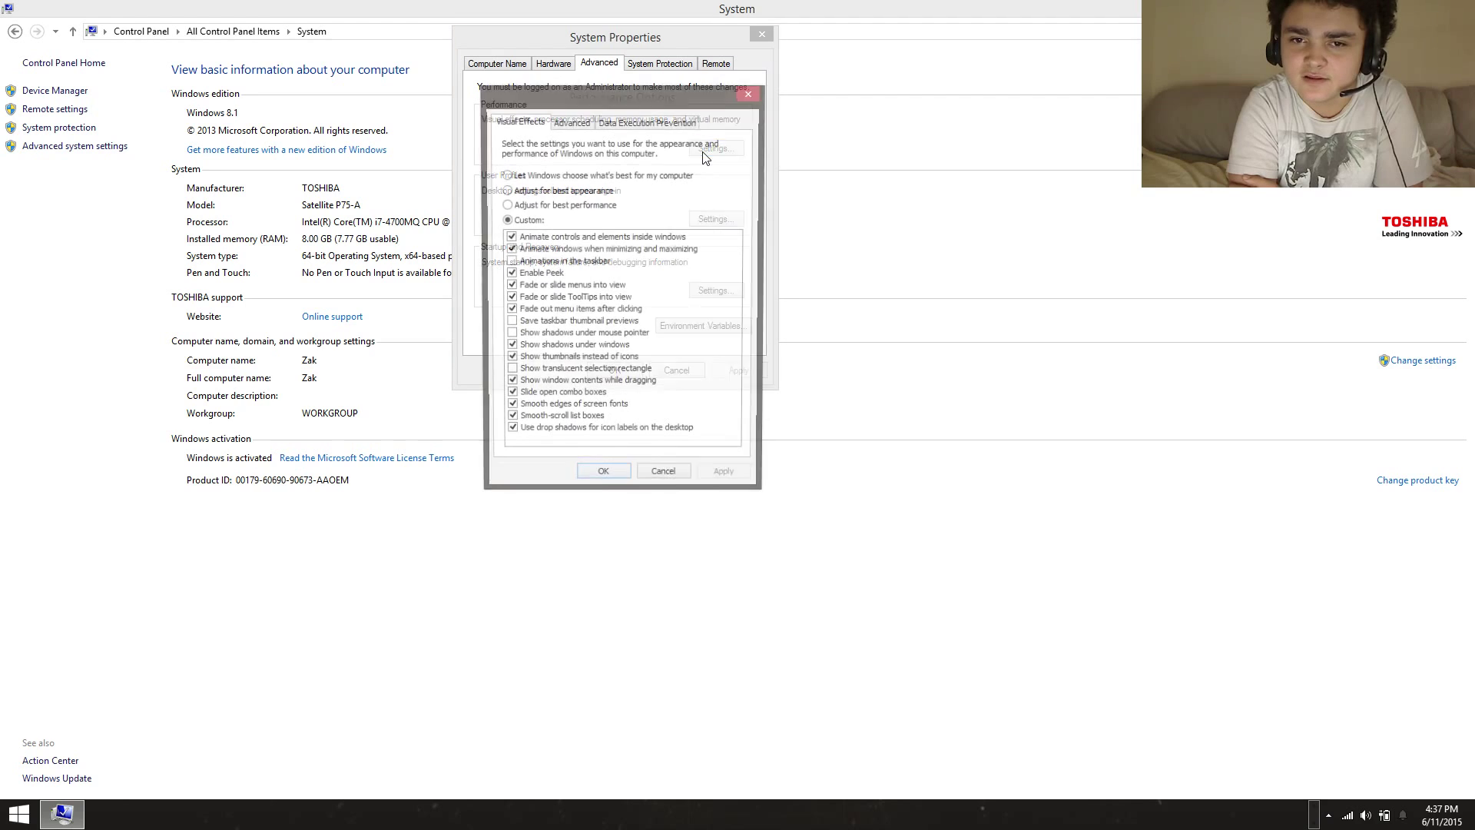
{"action": "left_click", "coordinate": [570, 128]}
{"action": "left_click", "coordinate": [536, 124]}
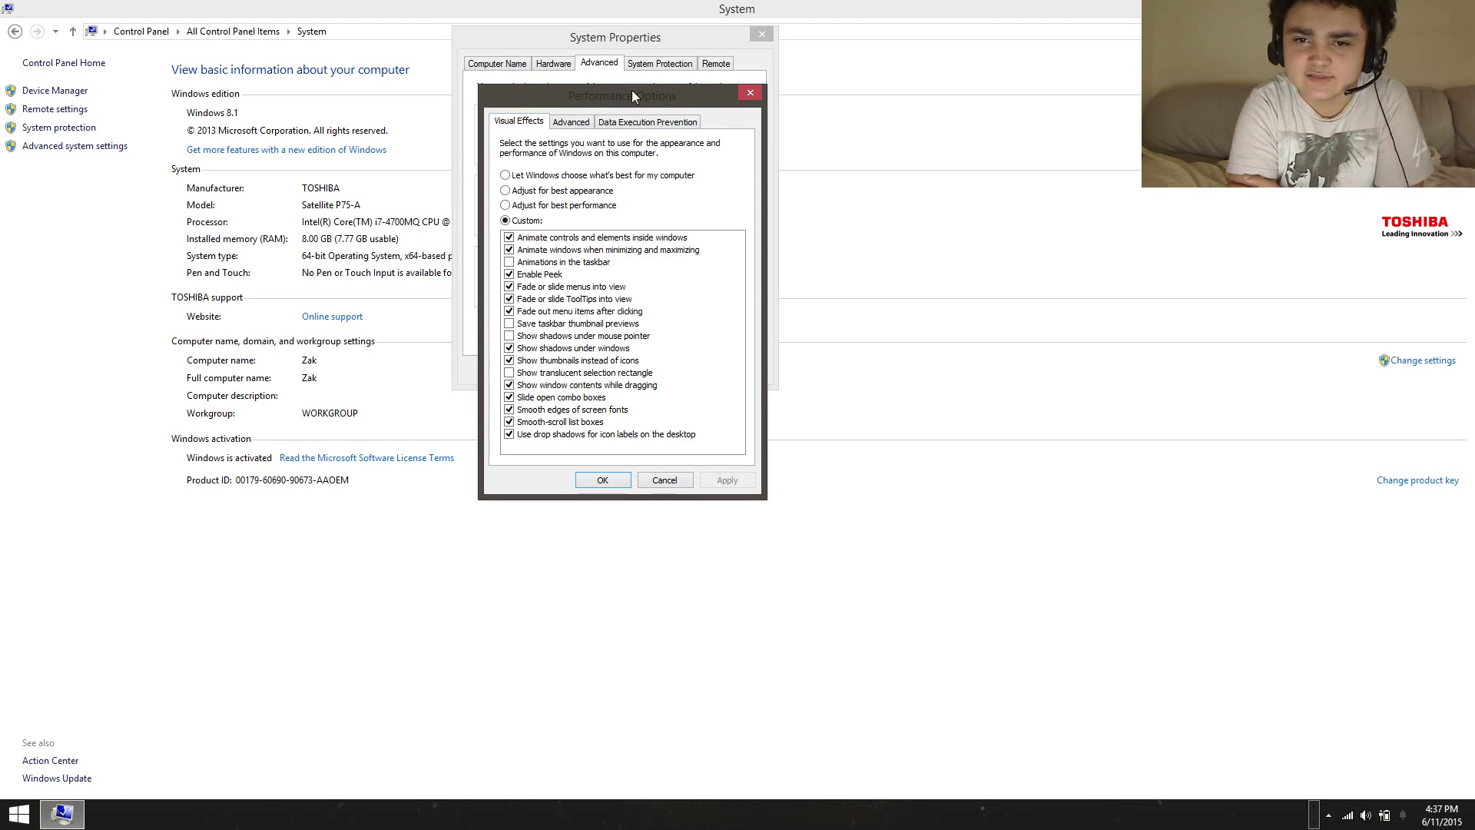
{"action": "left_click", "coordinate": [749, 94]}
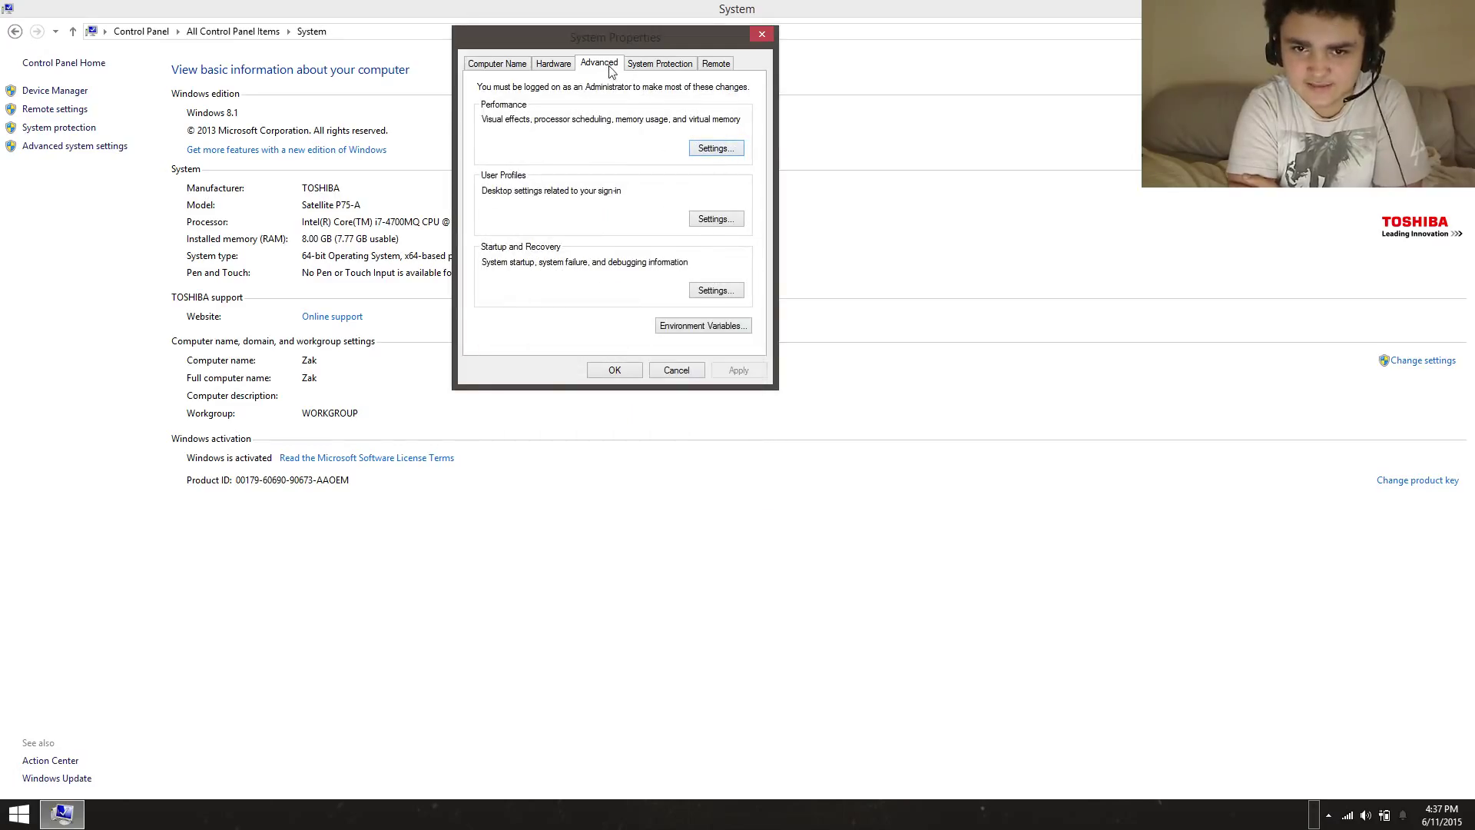
- Reopen Performance Options to check the 8192 MB total paging file on the Advanced tab
{"action": "left_click", "coordinate": [711, 149]}
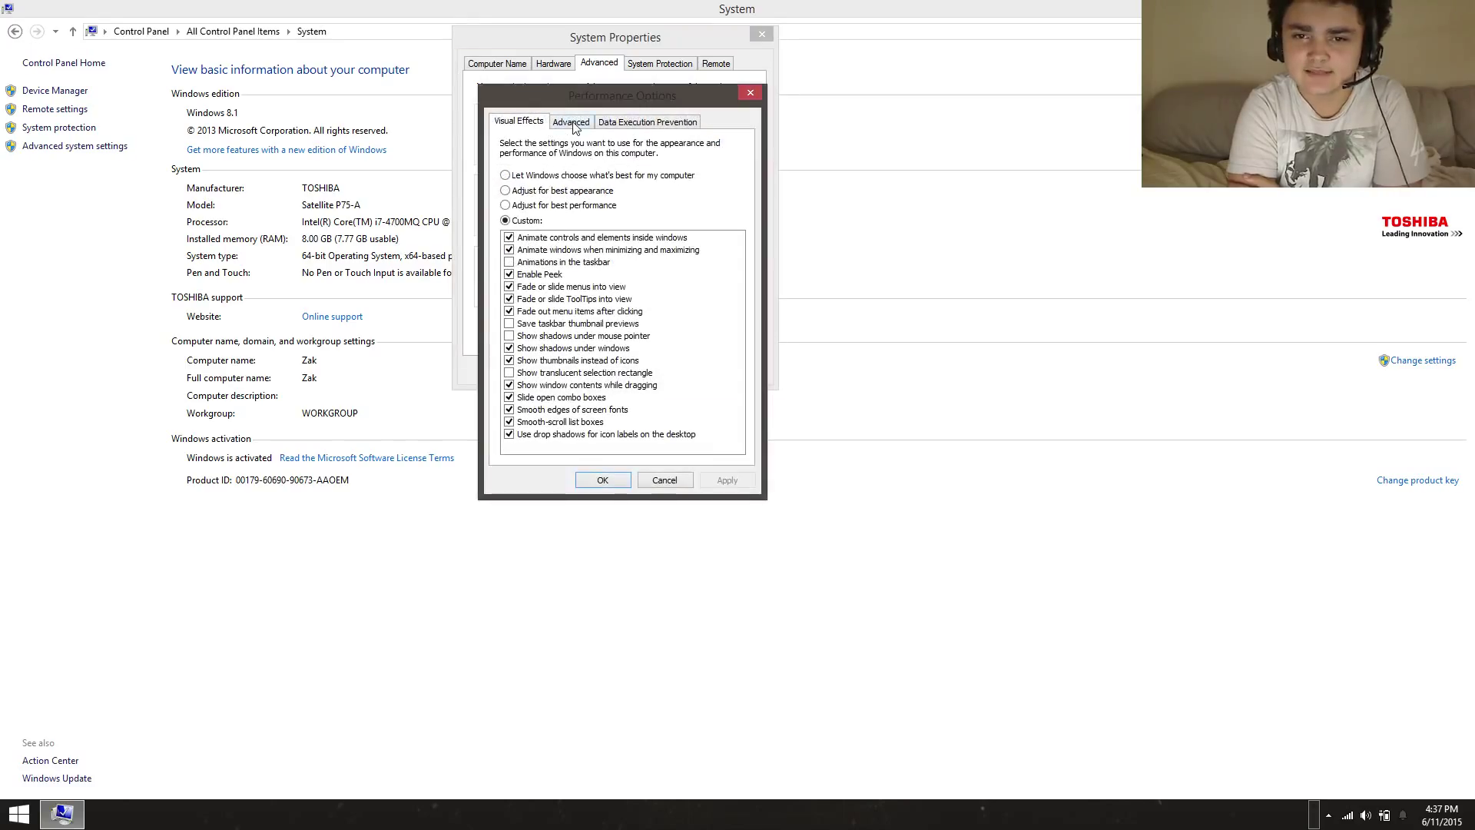
{"action": "left_click", "coordinate": [573, 126]}
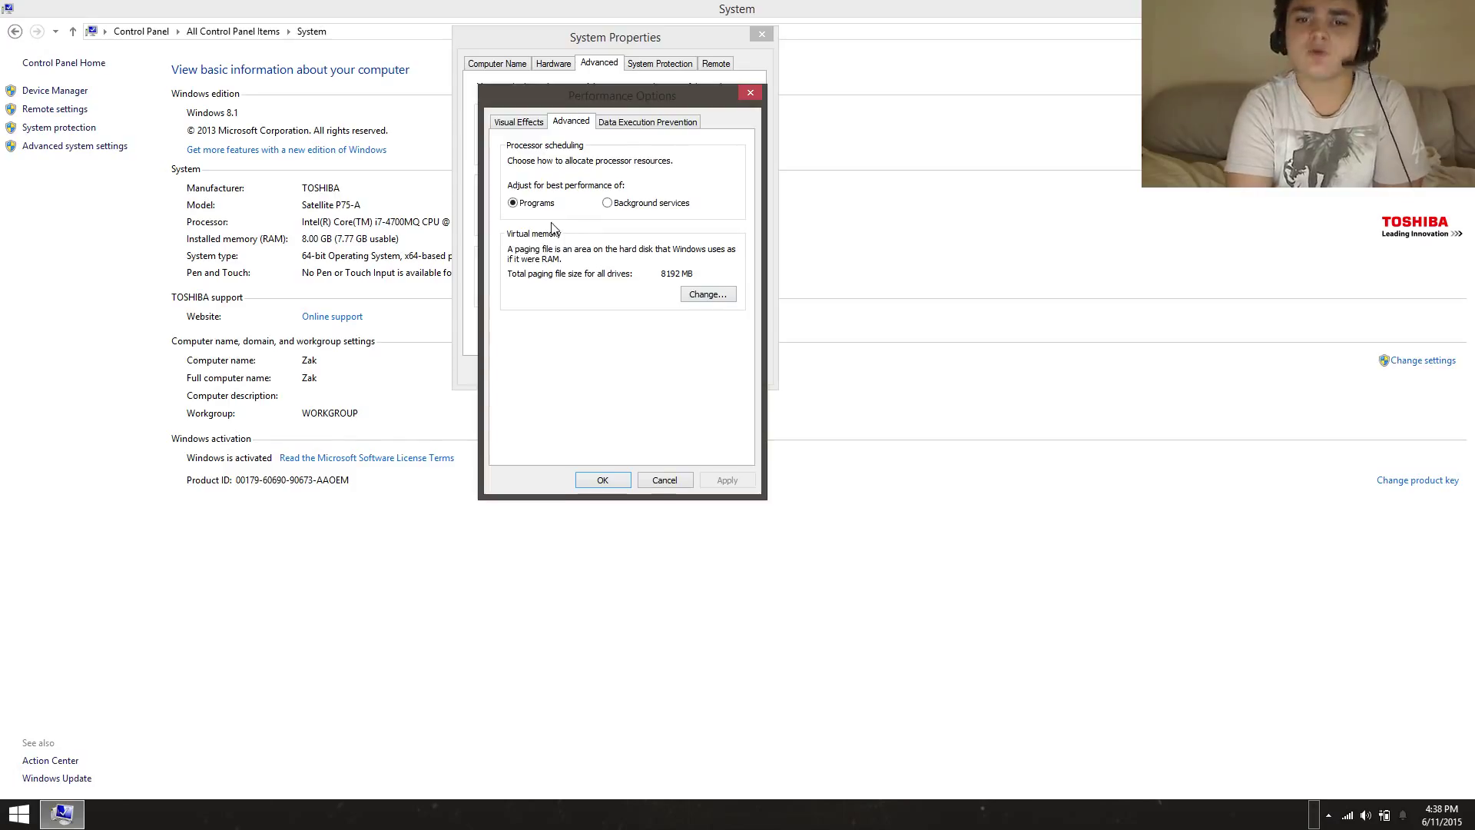
{"action": "left_click", "coordinate": [677, 80]}
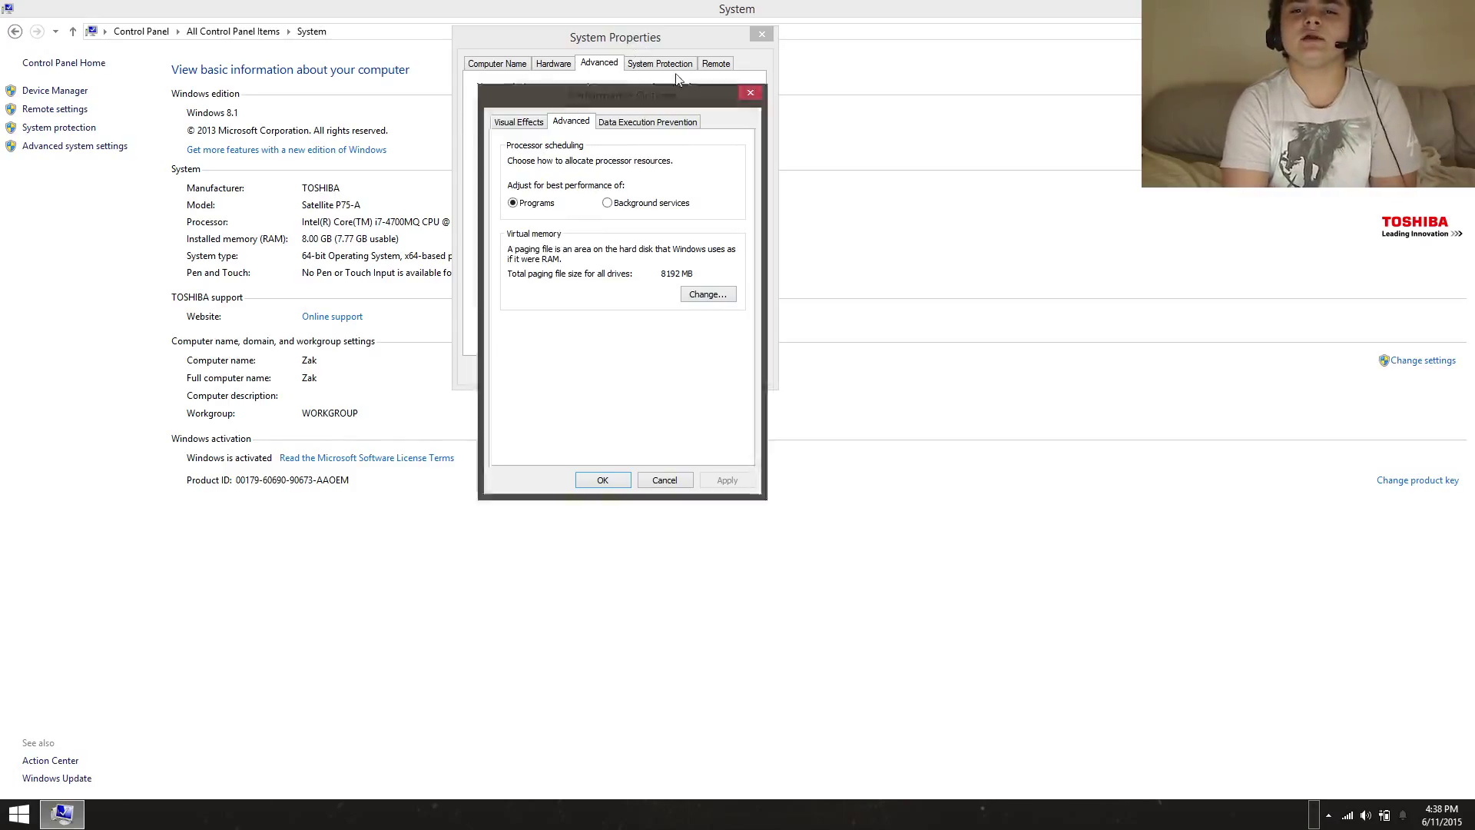
{"action": "left_click", "coordinate": [749, 92]}
- Close the System Properties dialog to return to the System page
{"action": "left_click", "coordinate": [753, 38]}
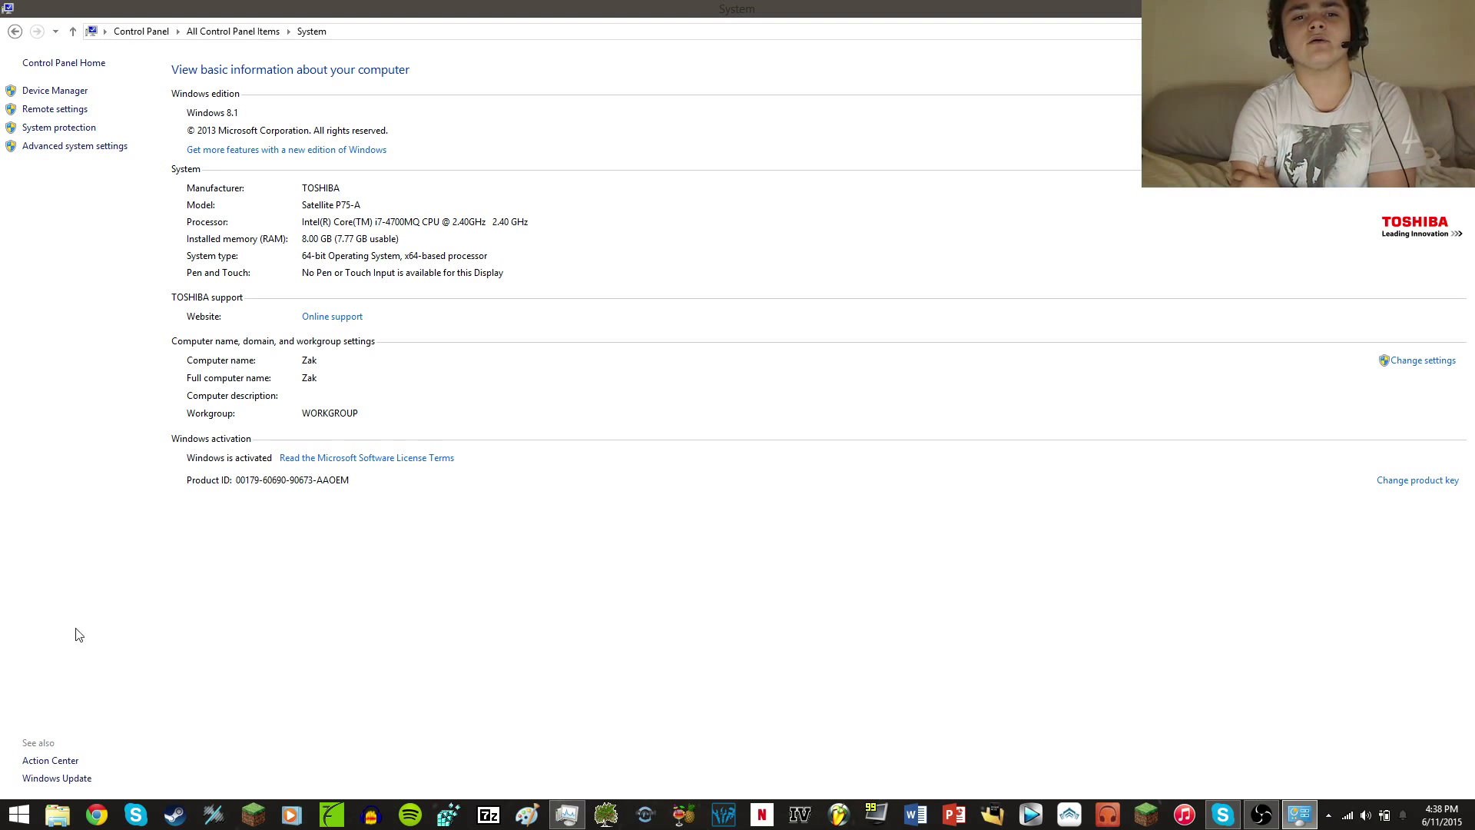
- Reopen System Properties and check drive C: has 195 GB free of 685 GB in This PC
{"action": "left_click", "coordinate": [106, 152]}
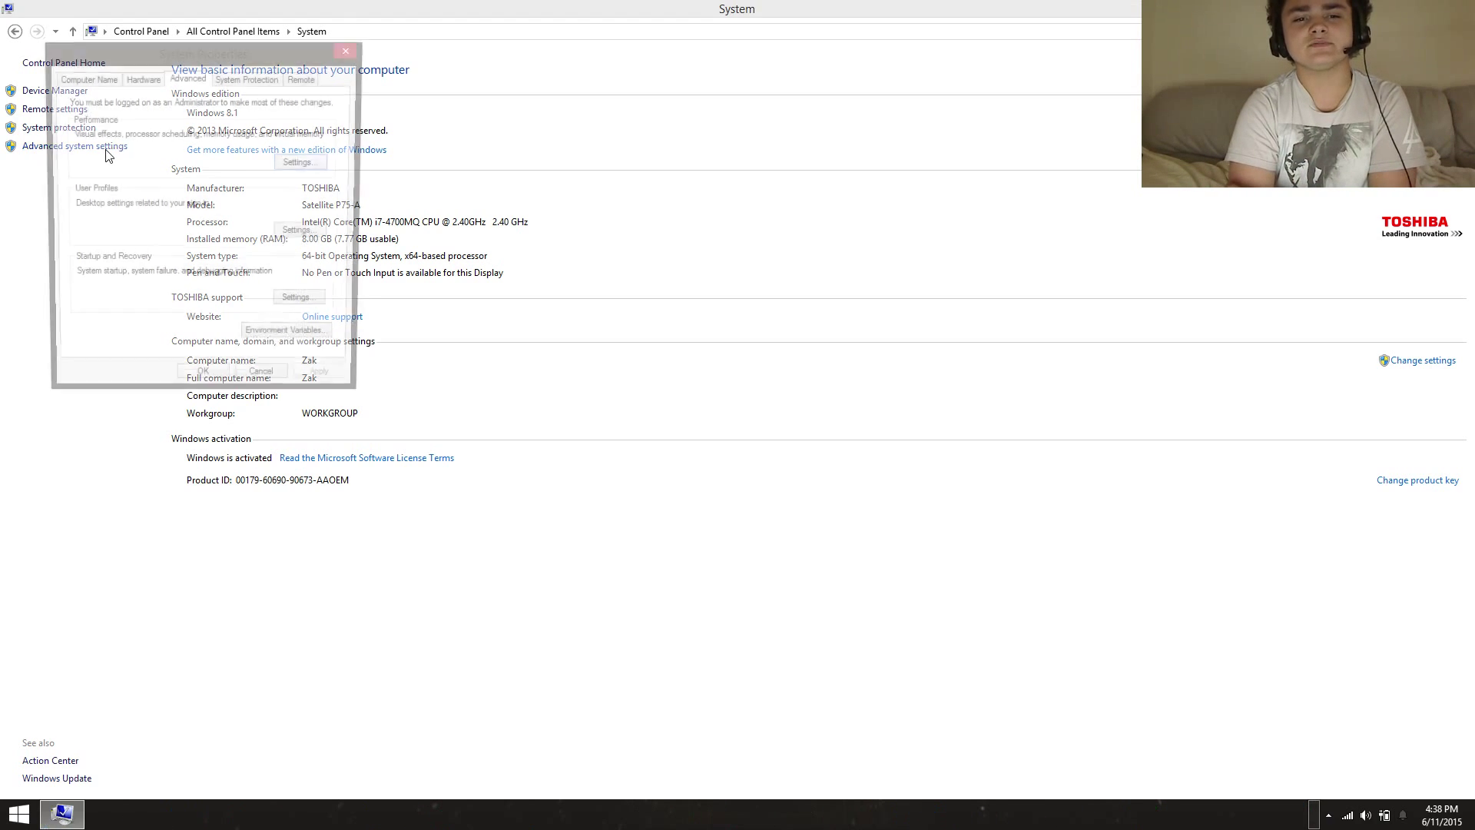
{"action": "left_click_drag", "start_coordinate": [215, 62], "coordinate": [498, 77]}
{"action": "key", "text": "super+e"}
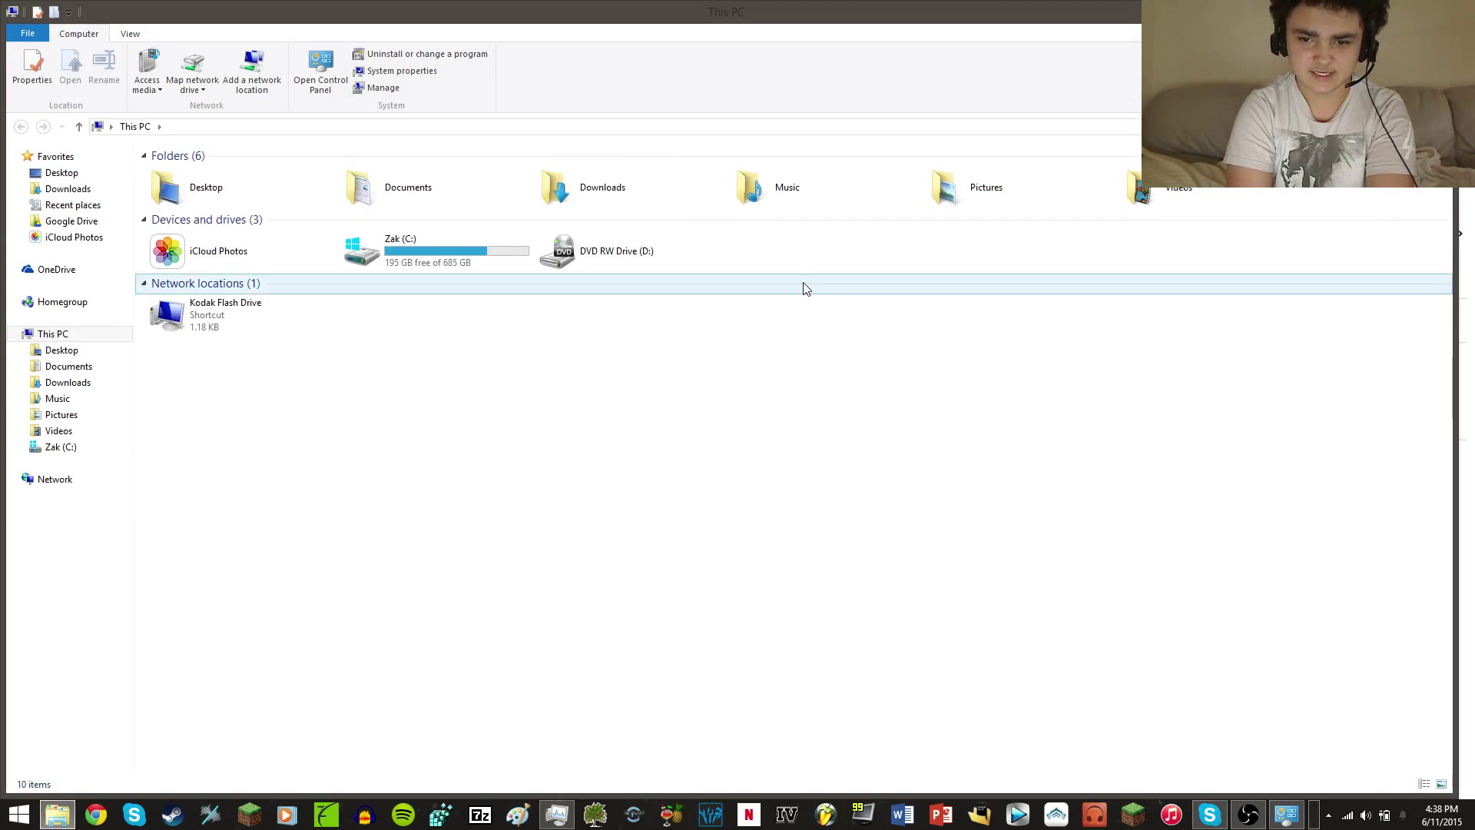
{"action": "left_click", "coordinate": [469, 259]}
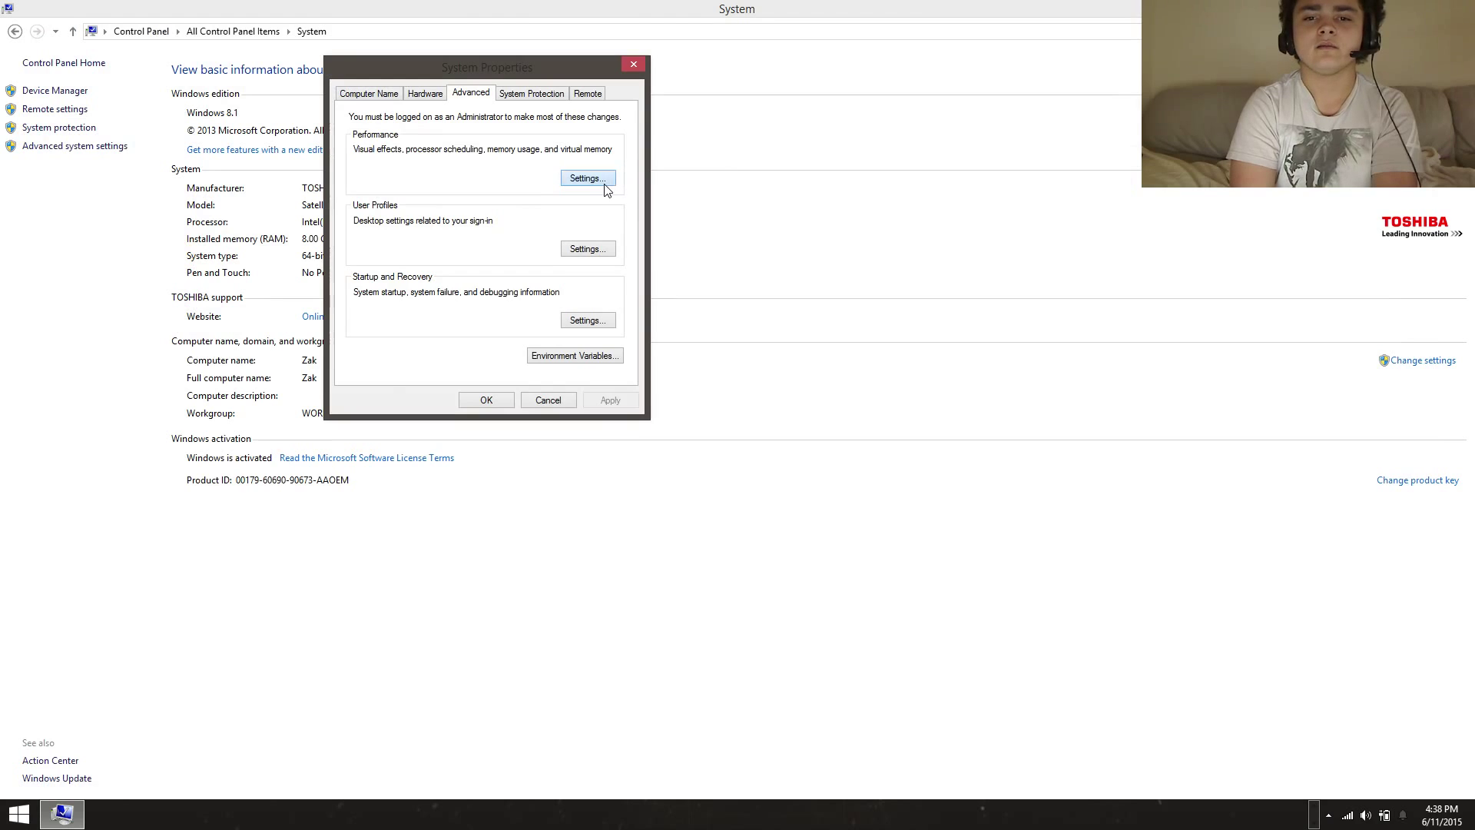
{"action": "left_click", "coordinate": [604, 185]}
{"action": "left_click", "coordinate": [446, 152]}
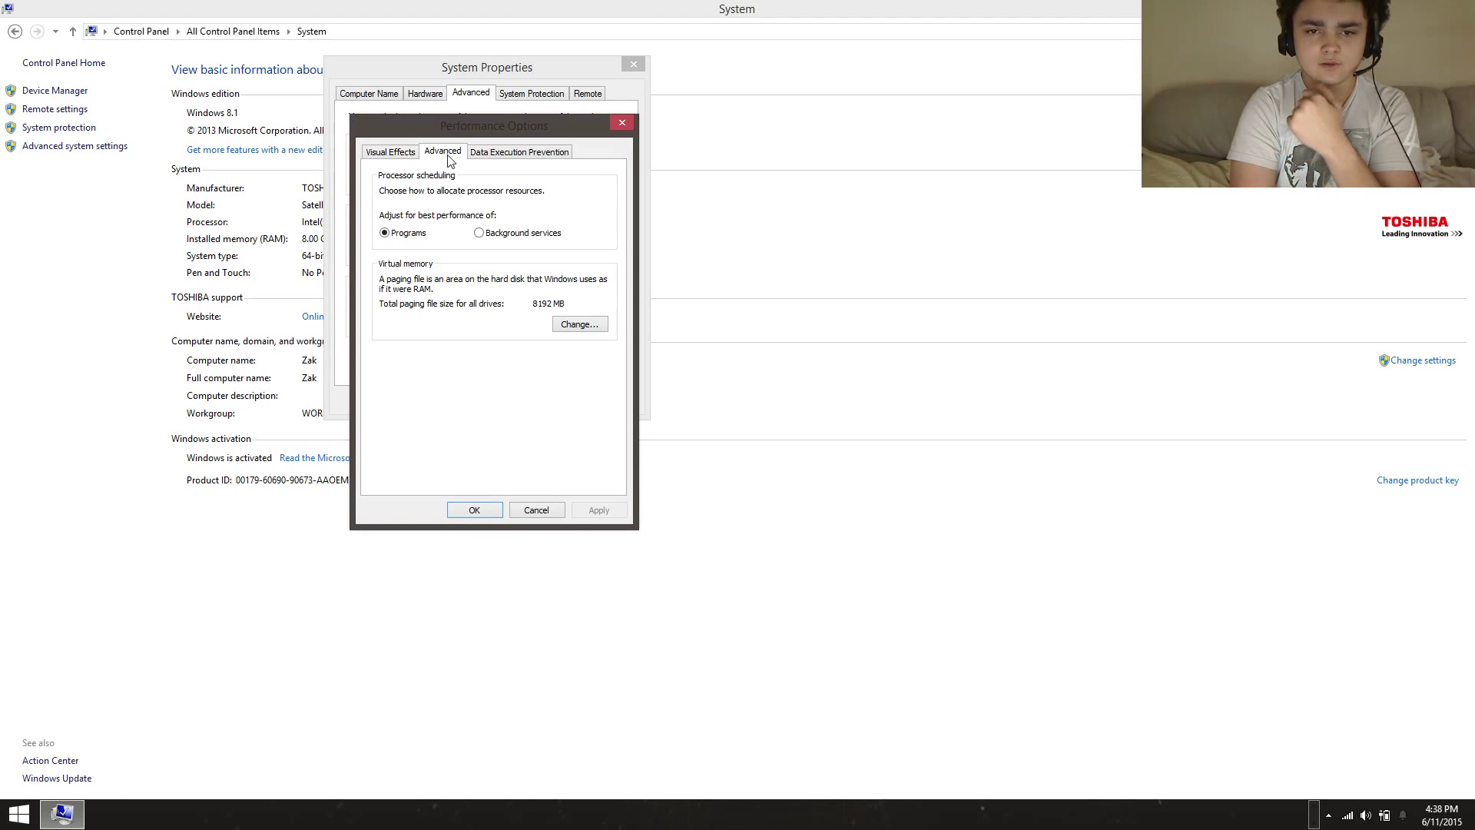
{"action": "left_click", "coordinate": [597, 324]}
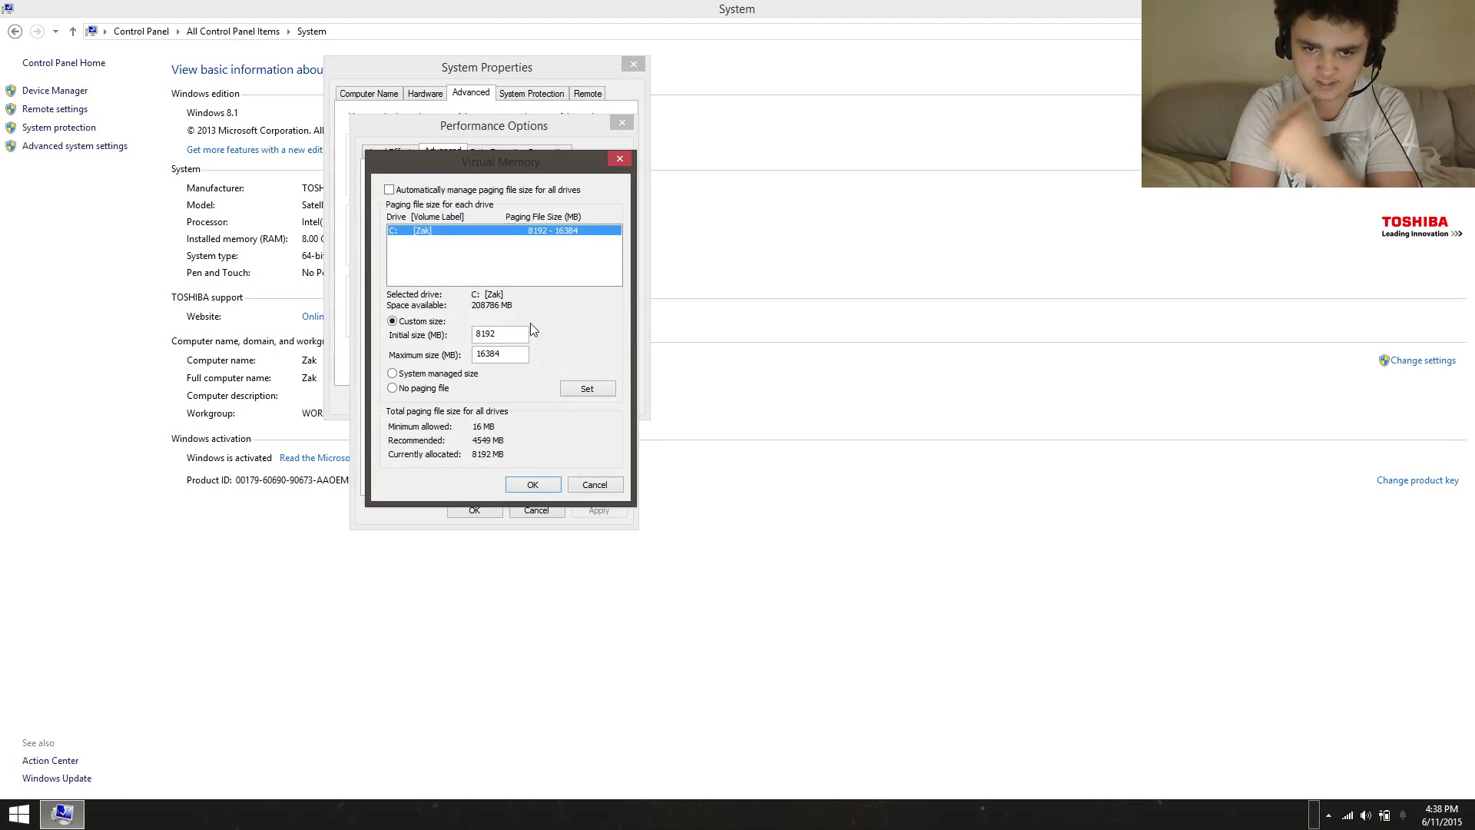
{"action": "left_click_drag", "start_coordinate": [552, 162], "coordinate": [1168, 143]}
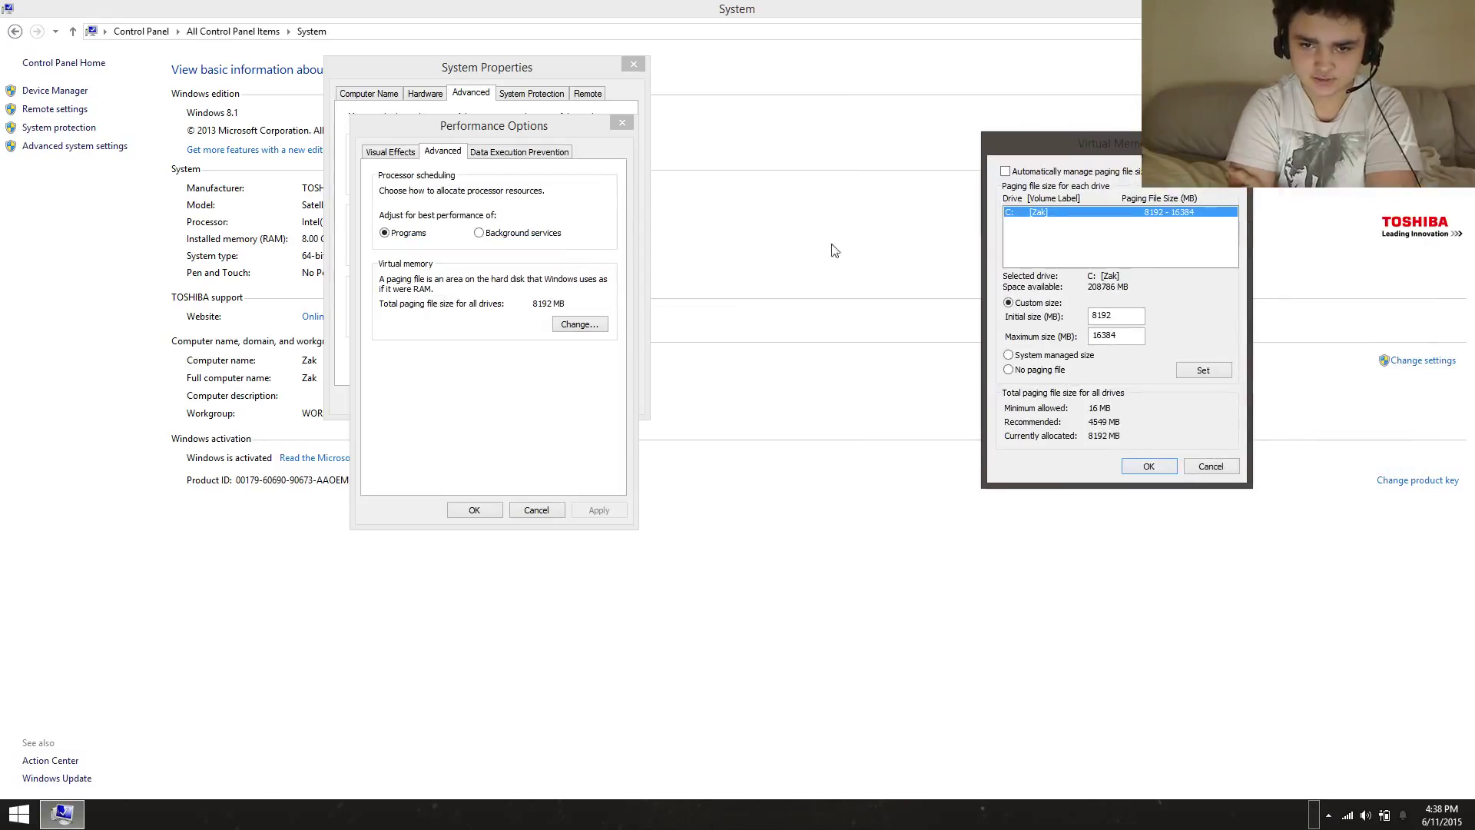
{"action": "double_click", "coordinate": [1129, 316]}
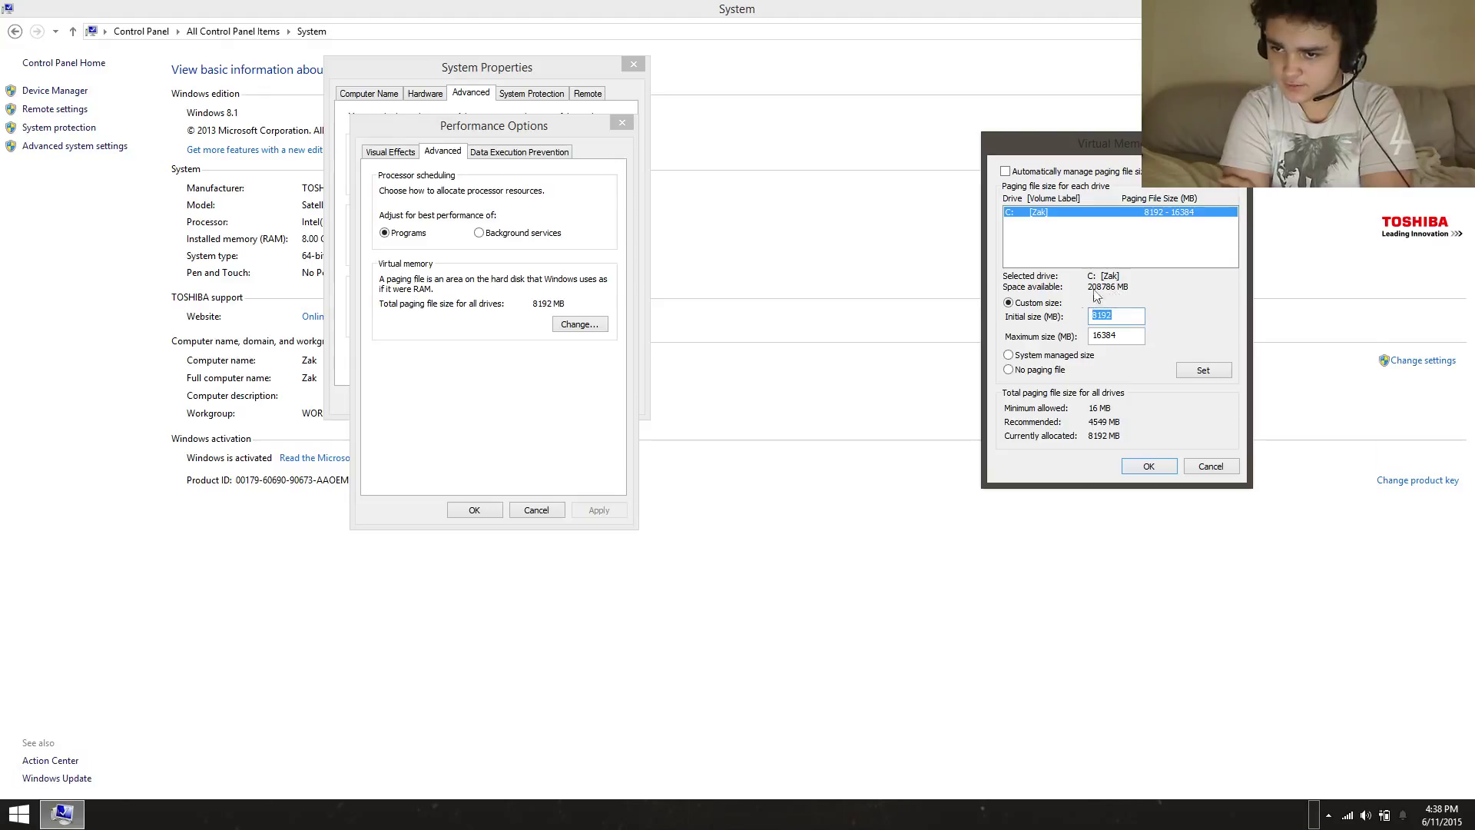
{"action": "left_click", "coordinate": [1139, 313]}
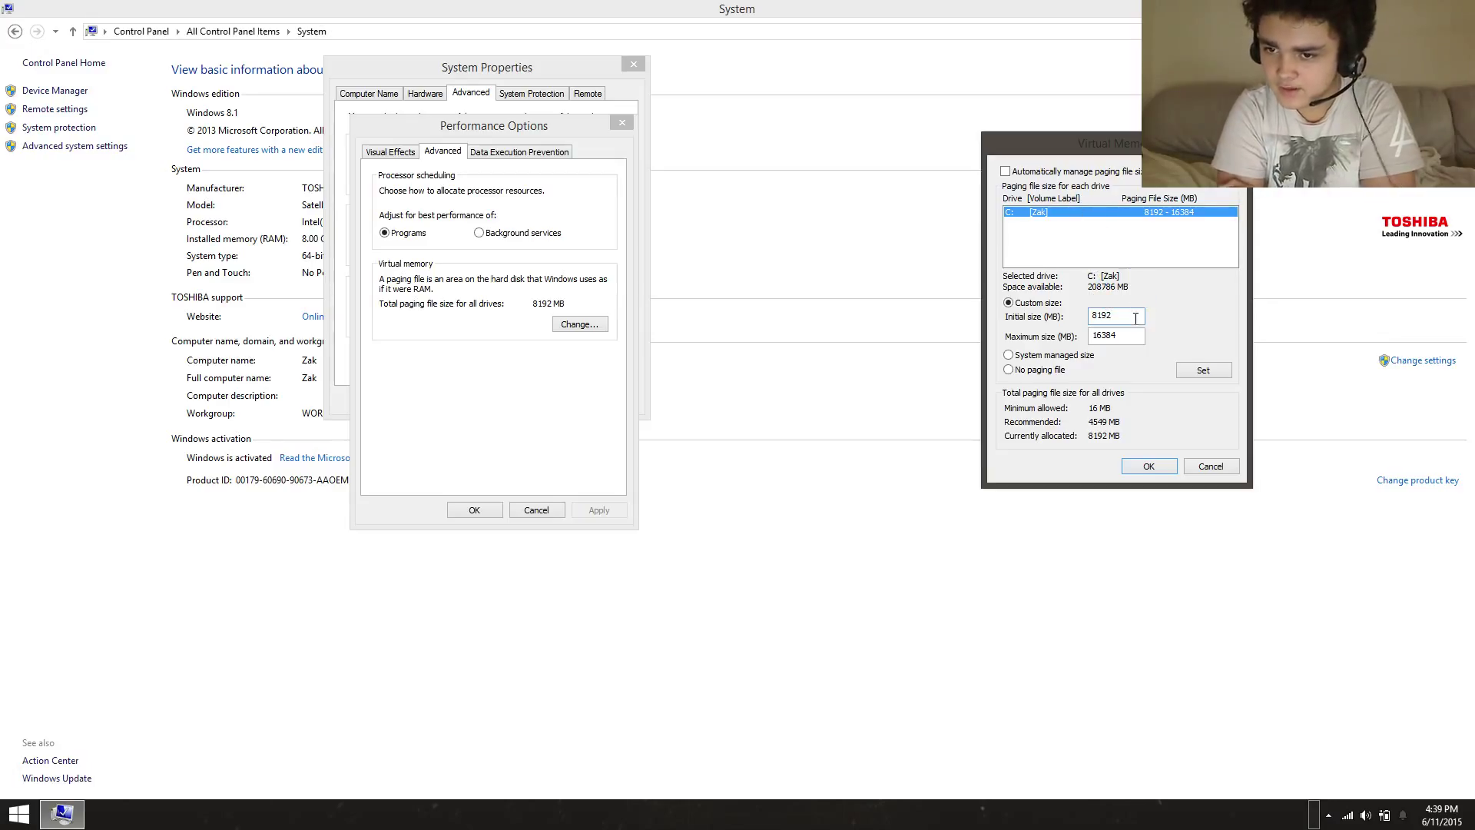
{"action": "double_click", "coordinate": [1135, 318]}
{"action": "left_click", "coordinate": [1116, 321]}
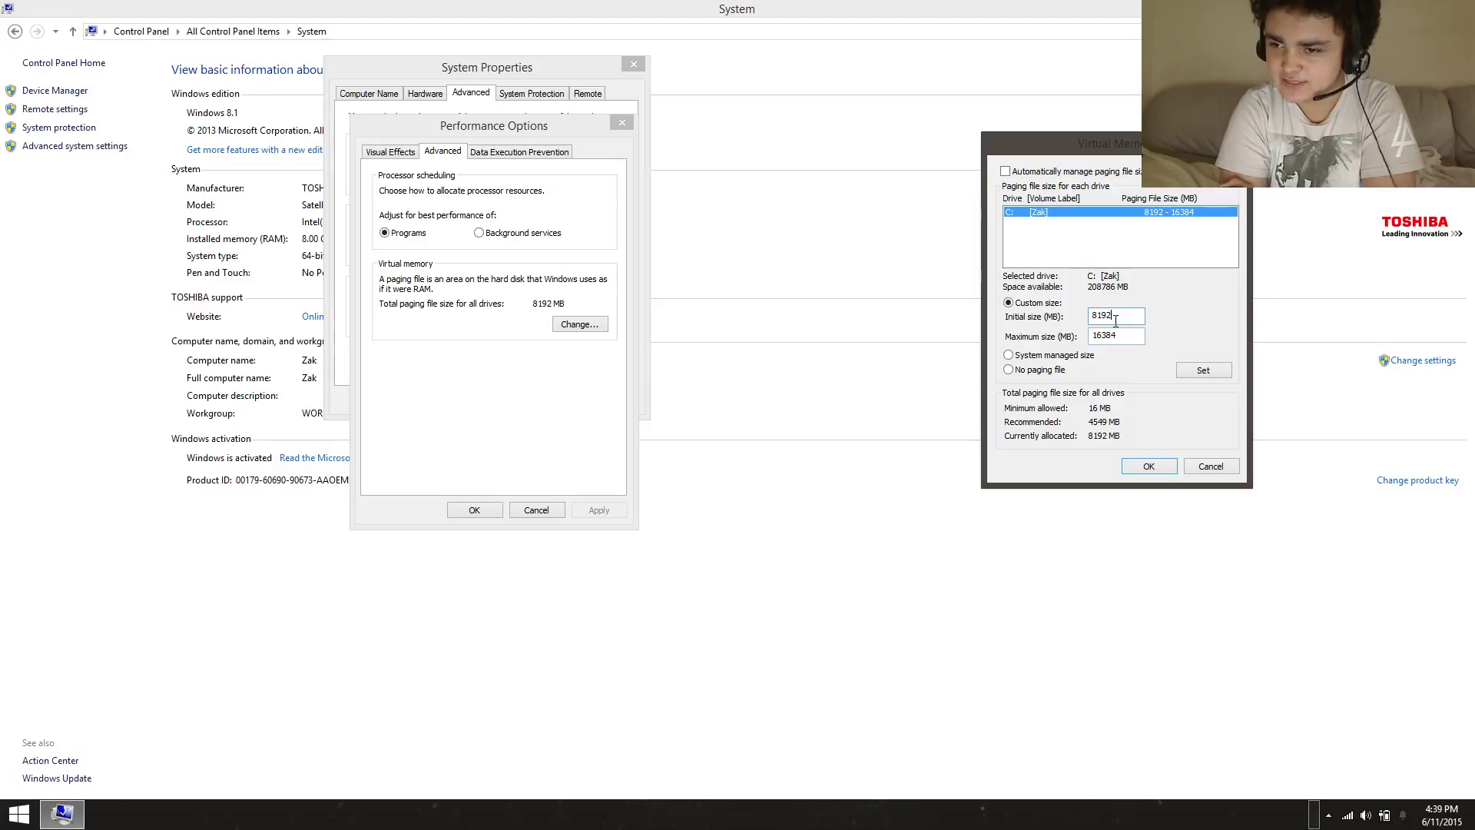
{"action": "double_click", "coordinate": [1114, 321]}
{"action": "left_click", "coordinate": [1116, 336]}
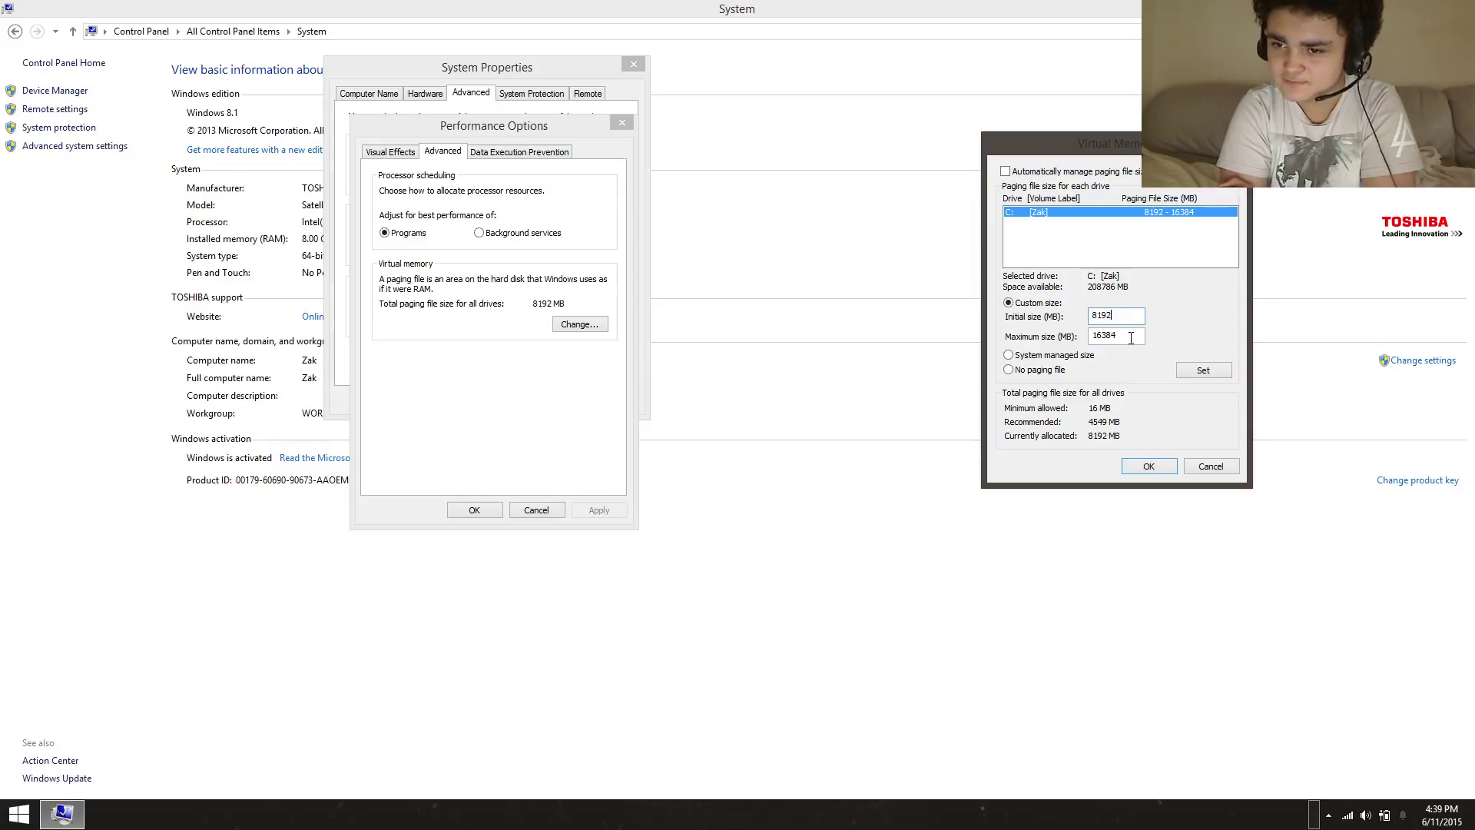
{"action": "double_click", "coordinate": [1117, 336]}
{"action": "left_click", "coordinate": [1122, 335]}
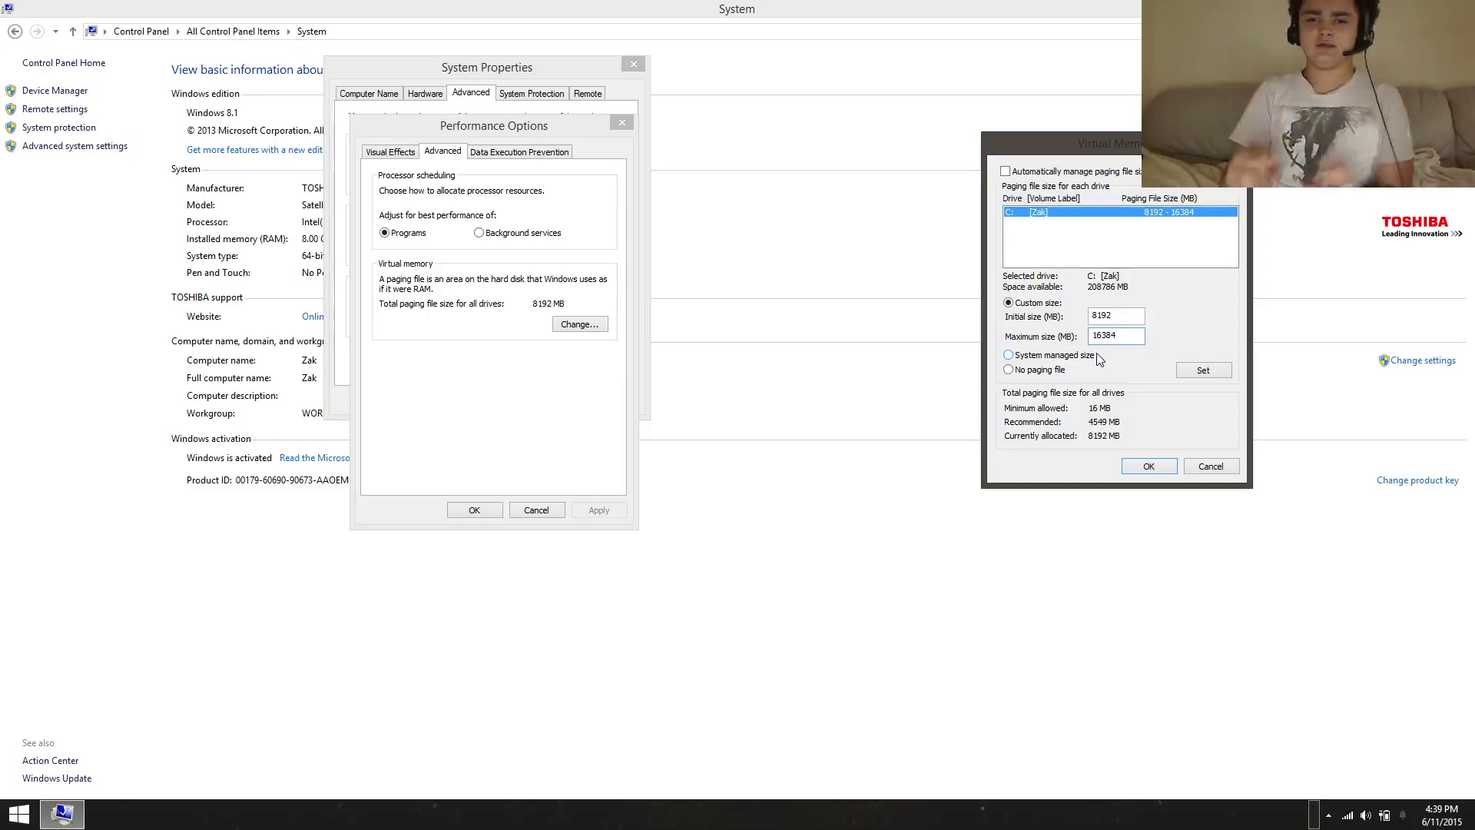
{"action": "left_click", "coordinate": [411, 264]}
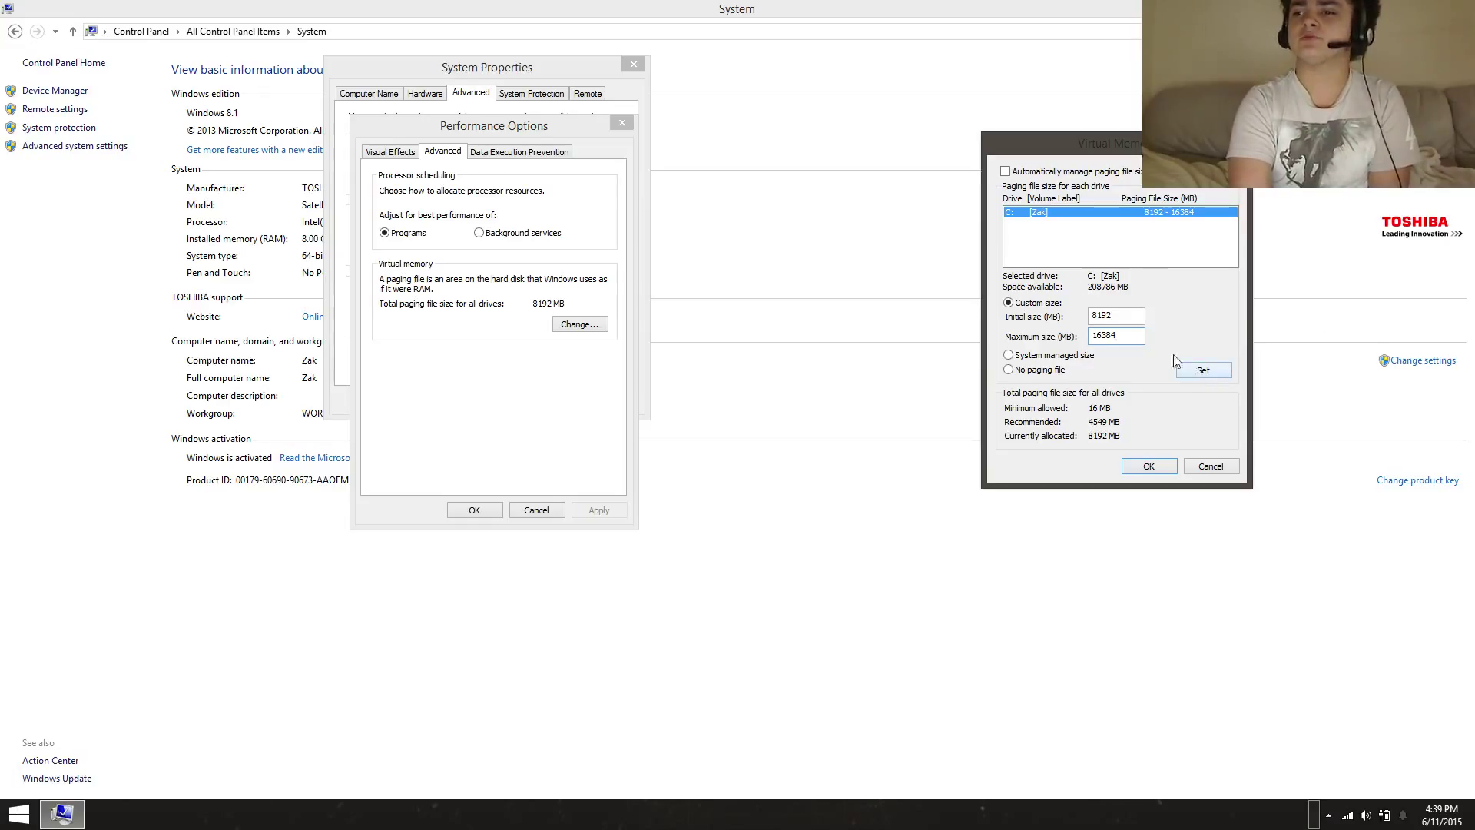
- Select the 8192 initial size value and launch Calculator from Start search
{"action": "double_click", "coordinate": [1122, 316]}
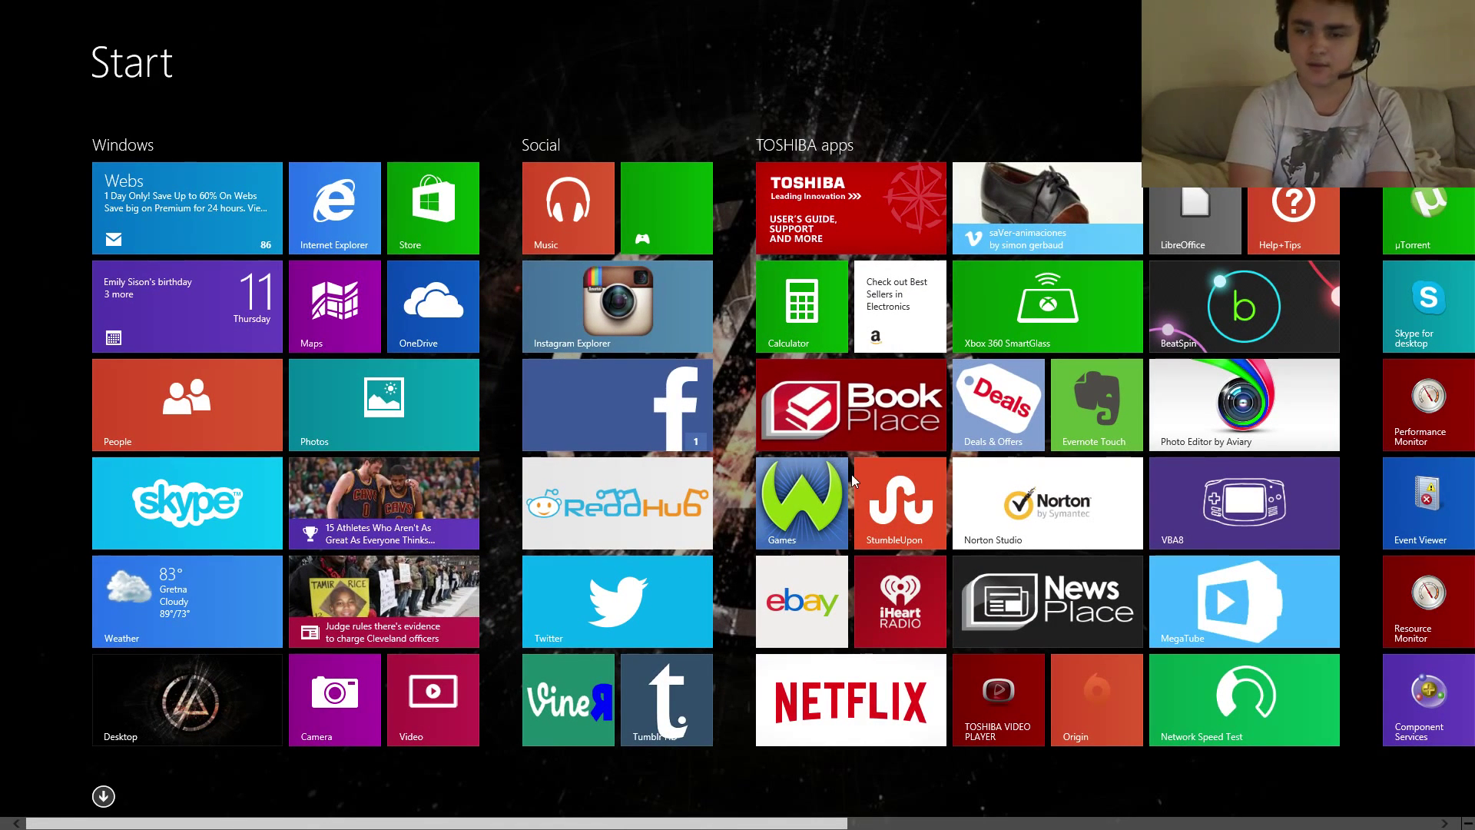
{"action": "type", "text": "libre"}
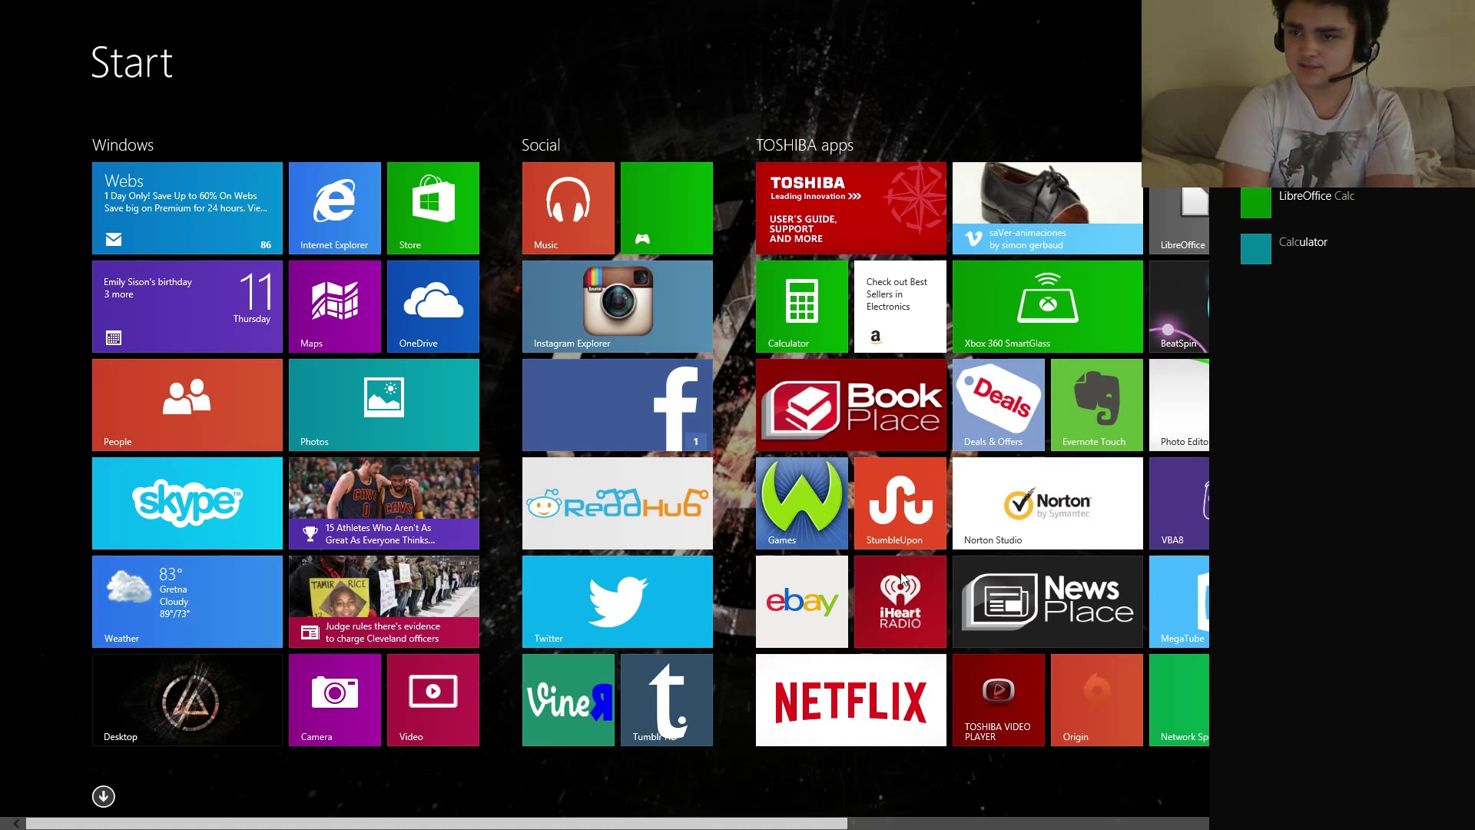
{"action": "key", "text": "Down"}
{"action": "key", "text": "Return"}
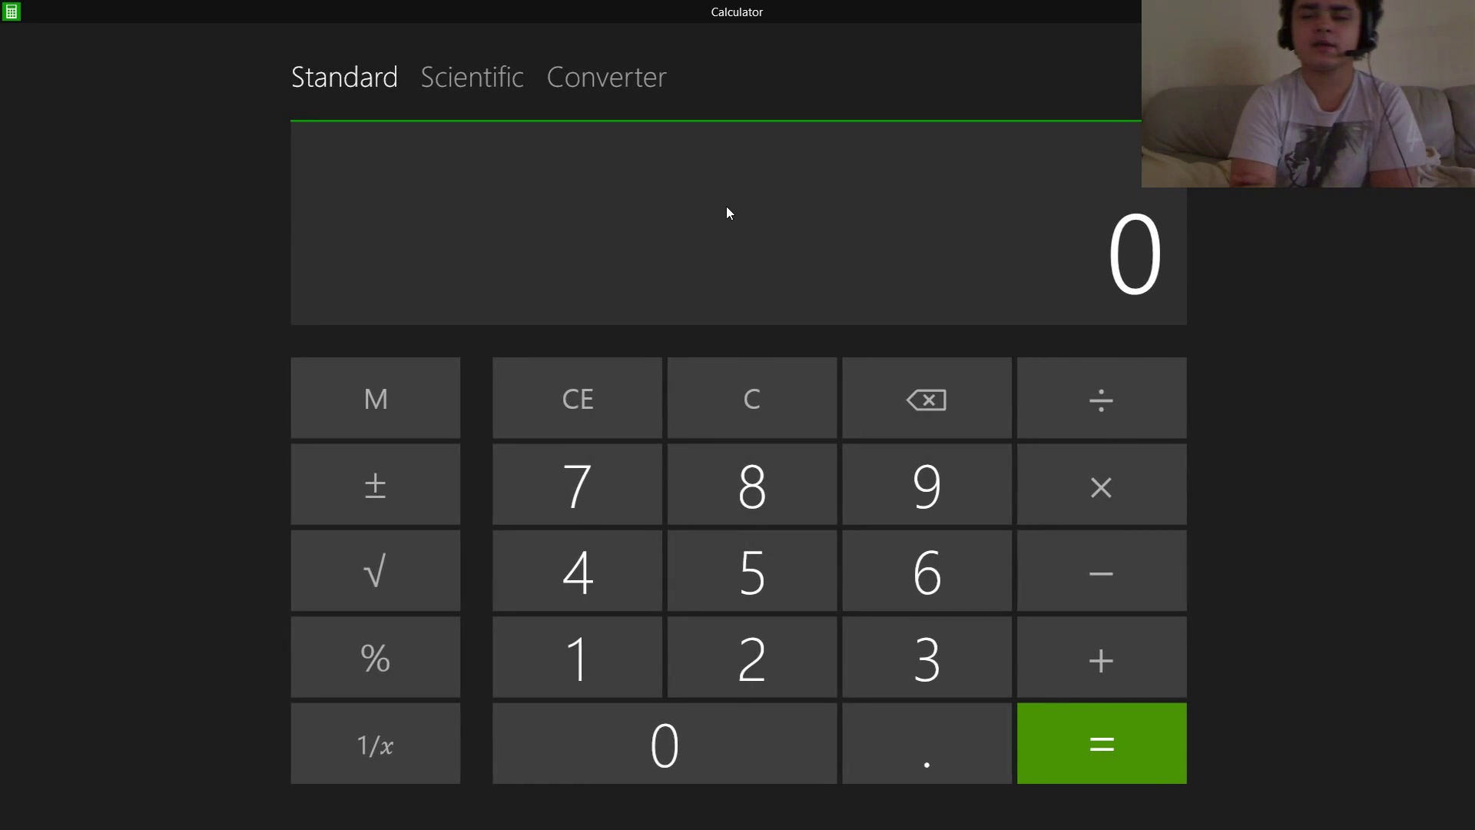
- Calculate 1024 × 8 = 8,192 in Calculator
{"action": "left_click", "coordinate": [582, 672]}
{"action": "left_click", "coordinate": [596, 748]}
{"action": "left_click", "coordinate": [724, 675]}
{"action": "left_click", "coordinate": [615, 592]}
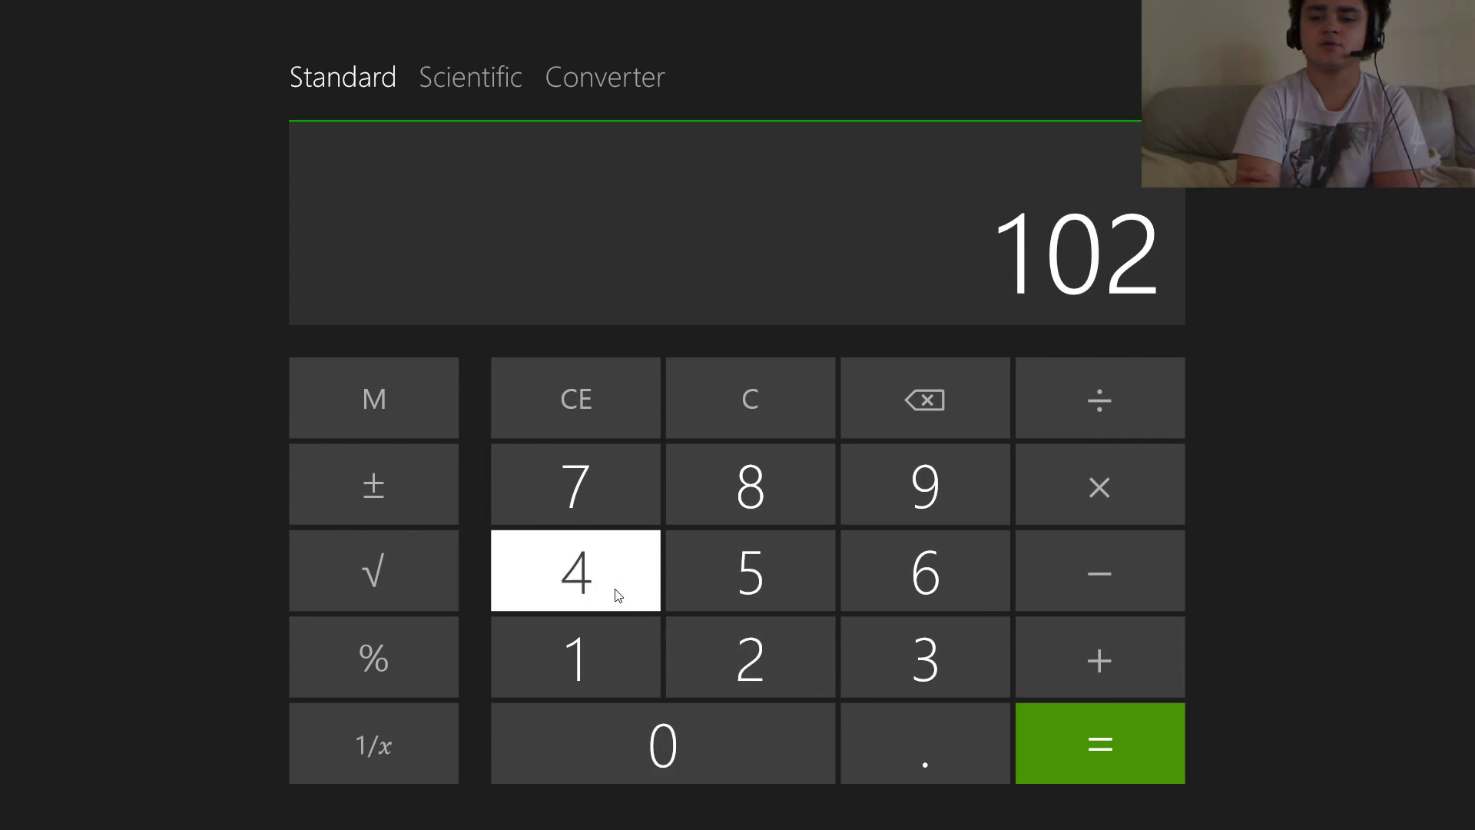
{"action": "left_click", "coordinate": [1066, 490]}
{"action": "left_click", "coordinate": [753, 491]}
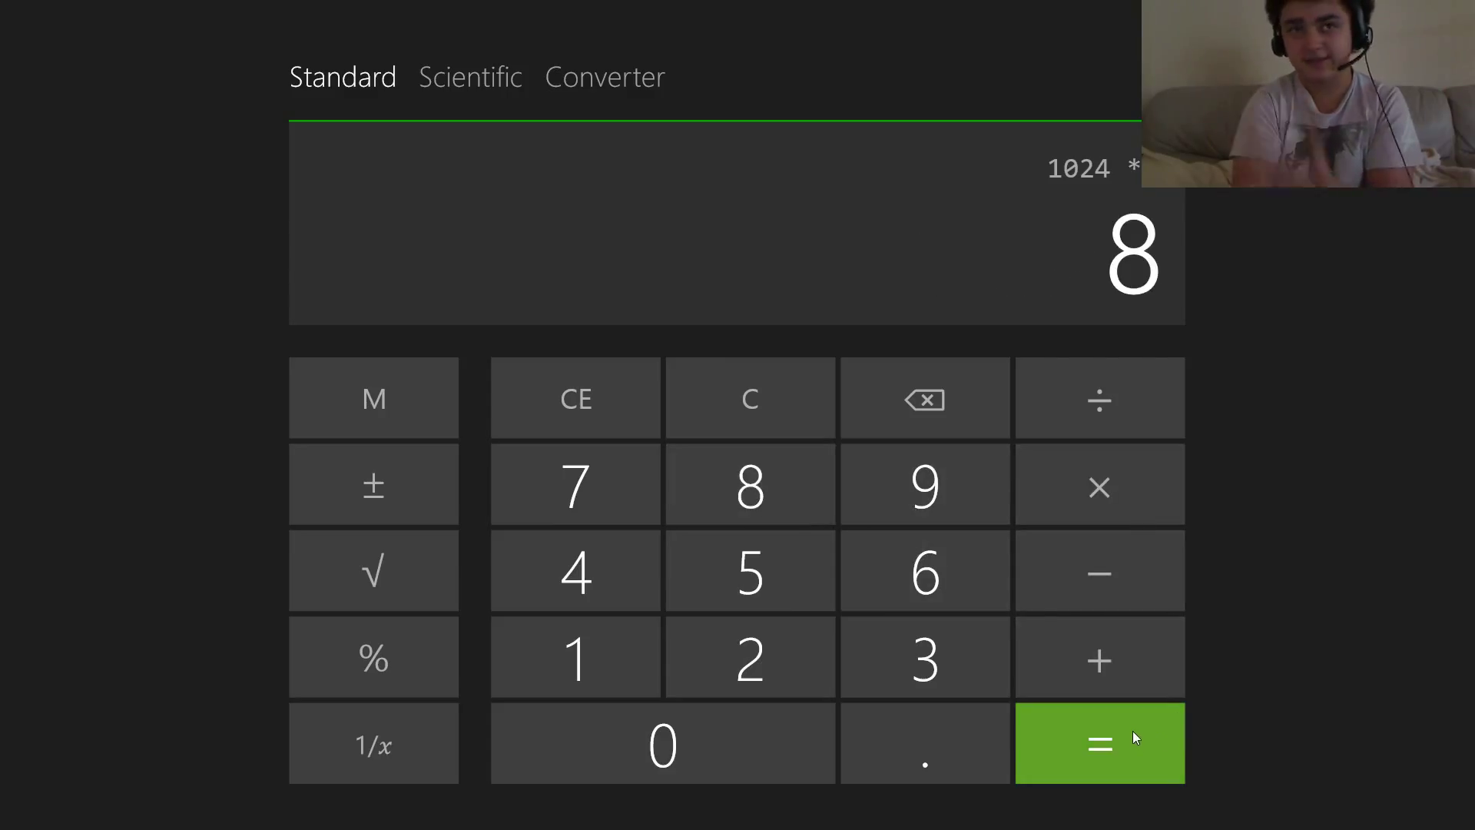
{"action": "left_click", "coordinate": [1094, 725]}
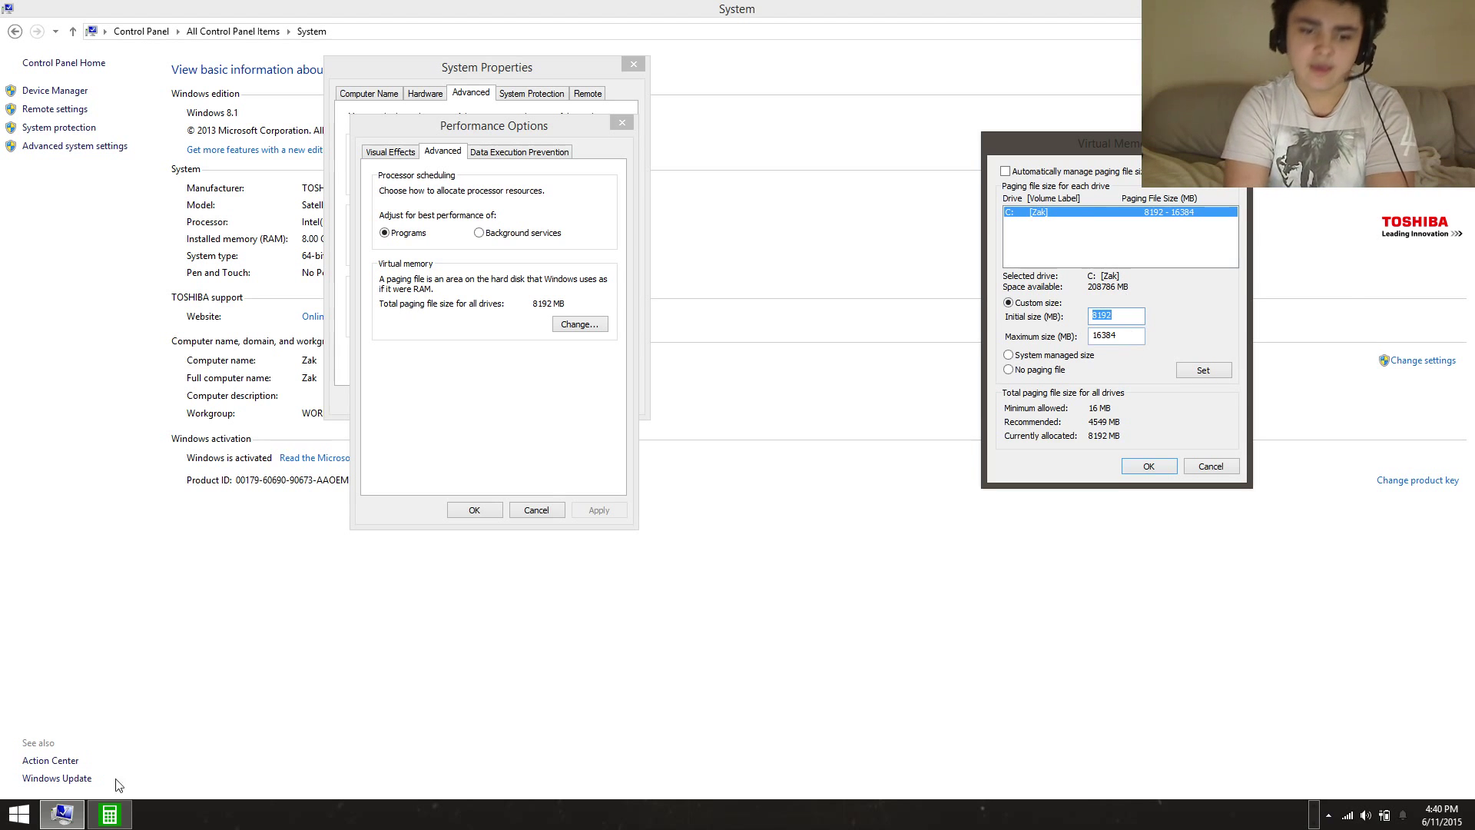
- Double the result to 16,384 and return to the Virtual Memory dialog
{"action": "left_click", "coordinate": [109, 814]}
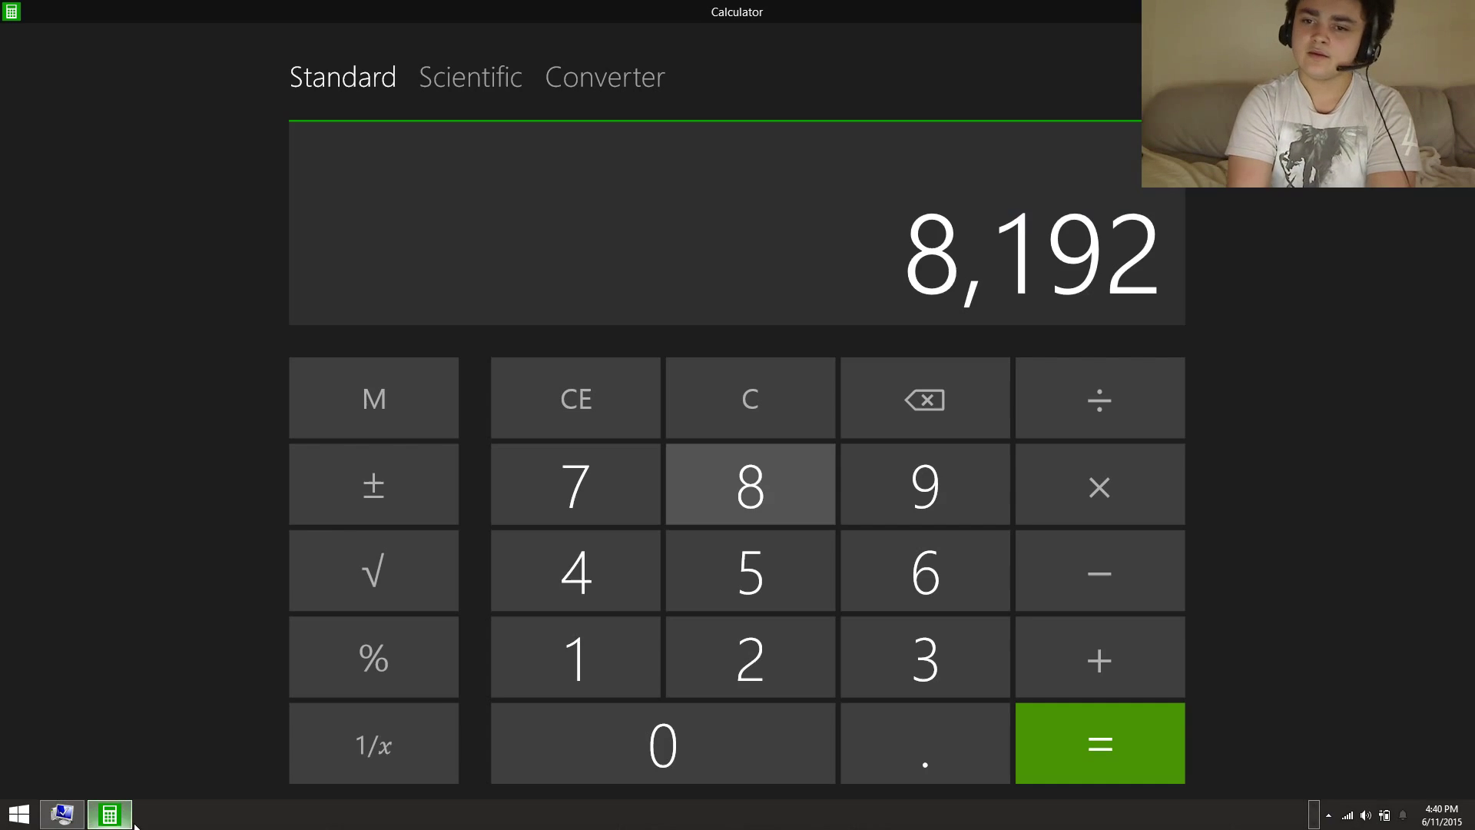
{"action": "left_click", "coordinate": [1085, 490]}
{"action": "left_click", "coordinate": [751, 638]}
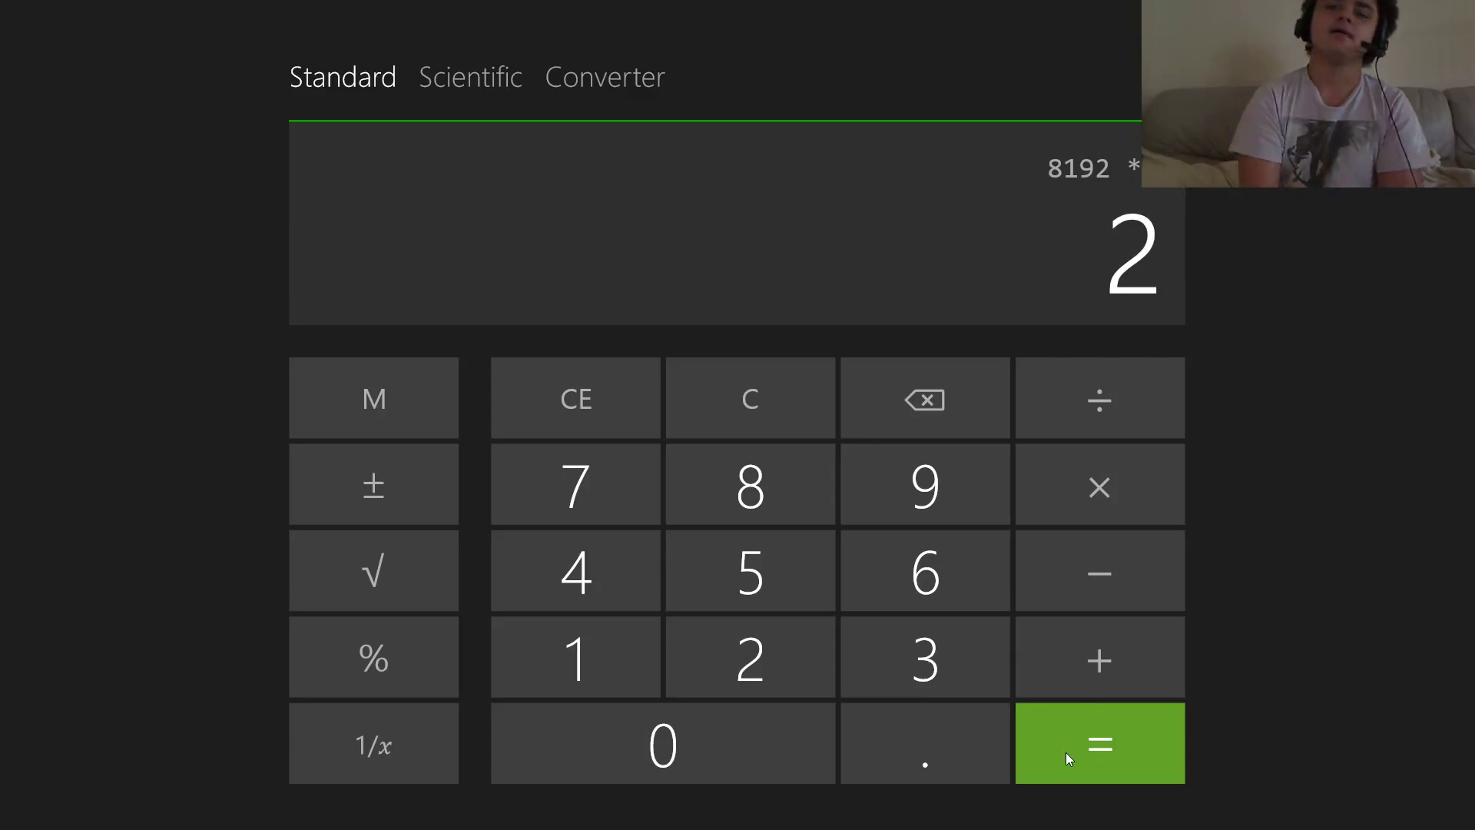
{"action": "left_click", "coordinate": [1103, 771]}
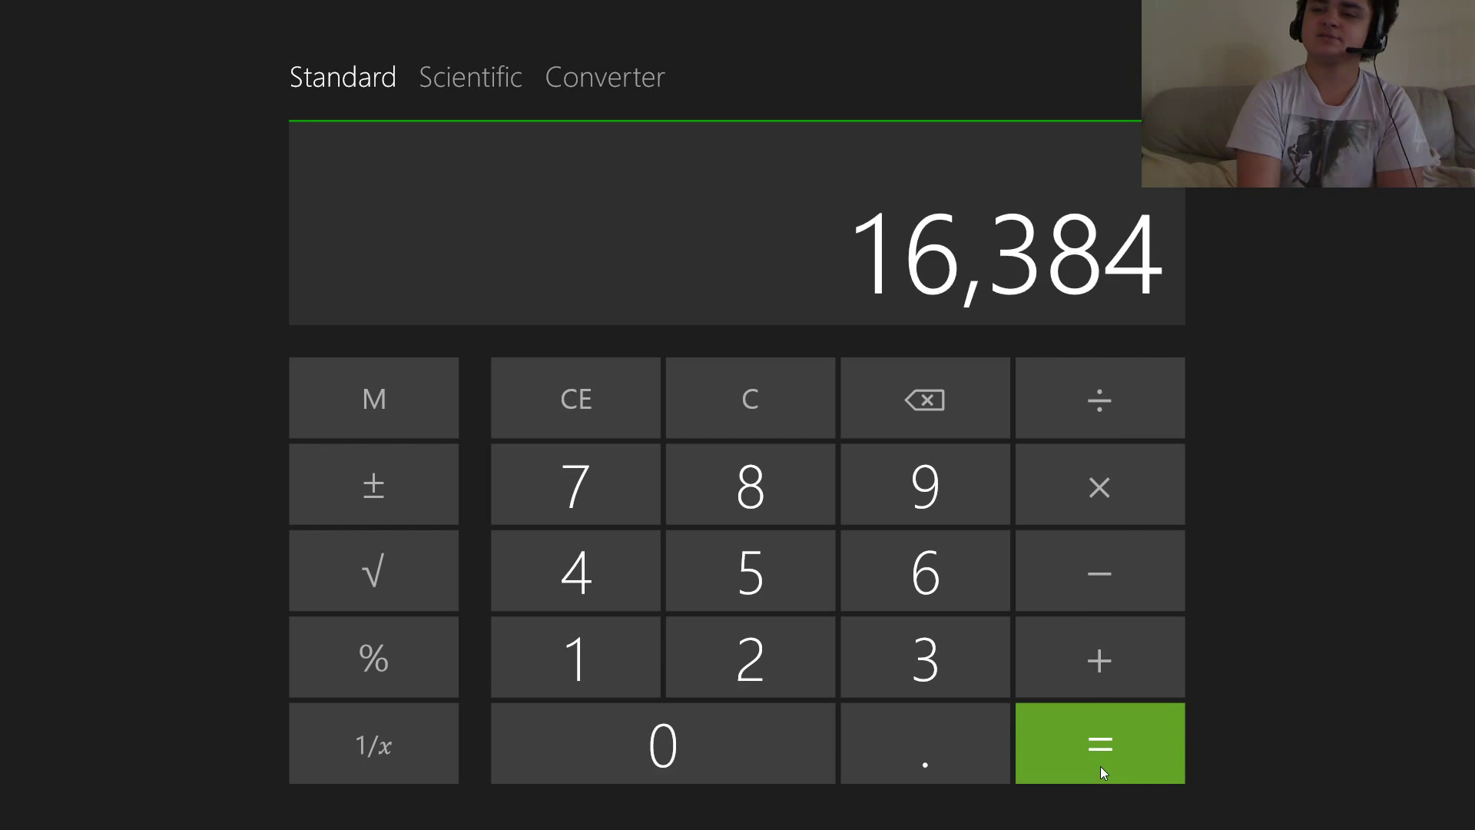
{"action": "key", "text": "alt+Tab"}
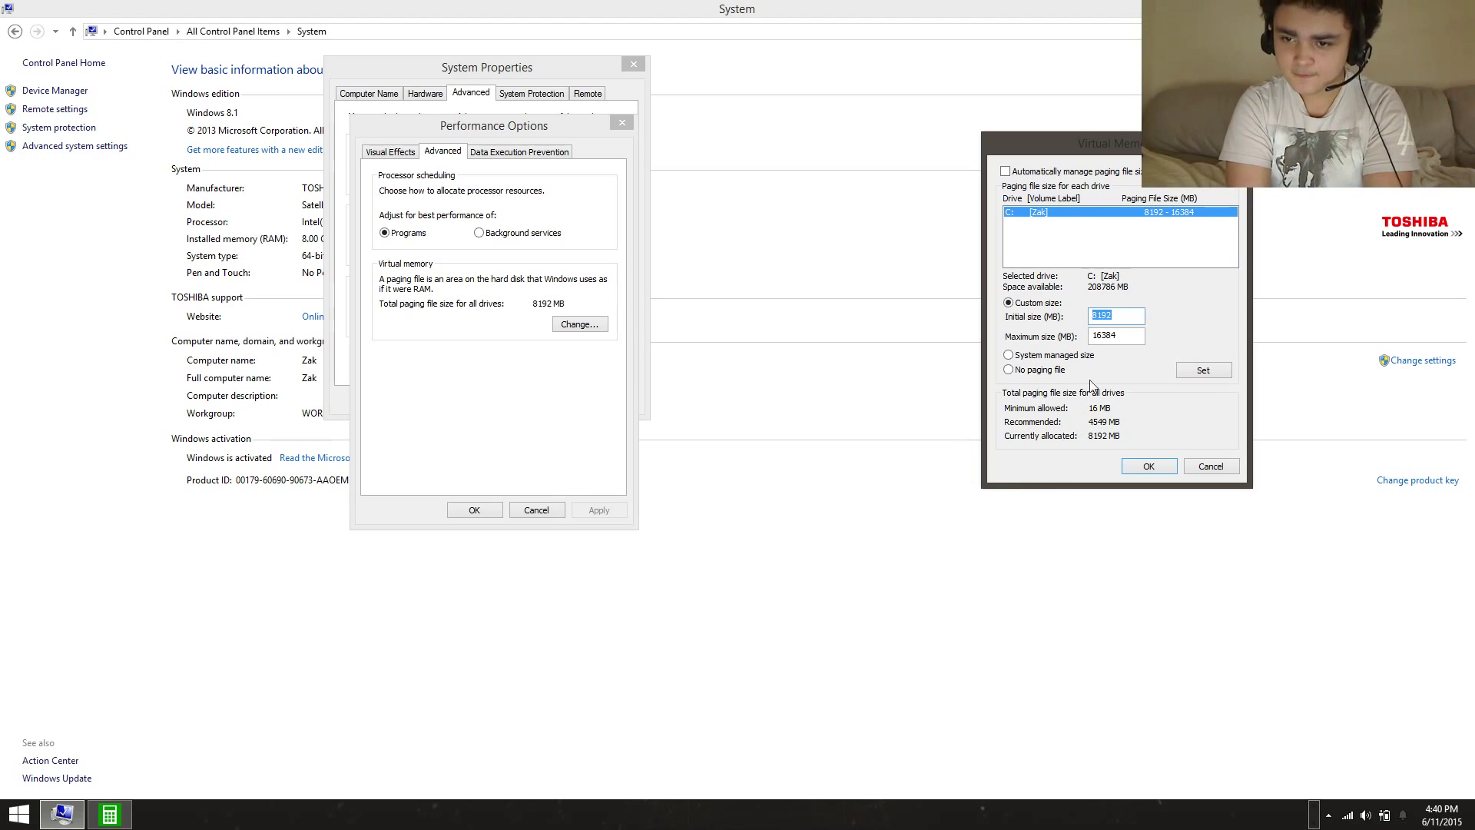
- Apply the 8192–16384 MB paging file to C:, confirm with OK, and close the remaining dialogs
{"action": "double_click", "coordinate": [1121, 337]}
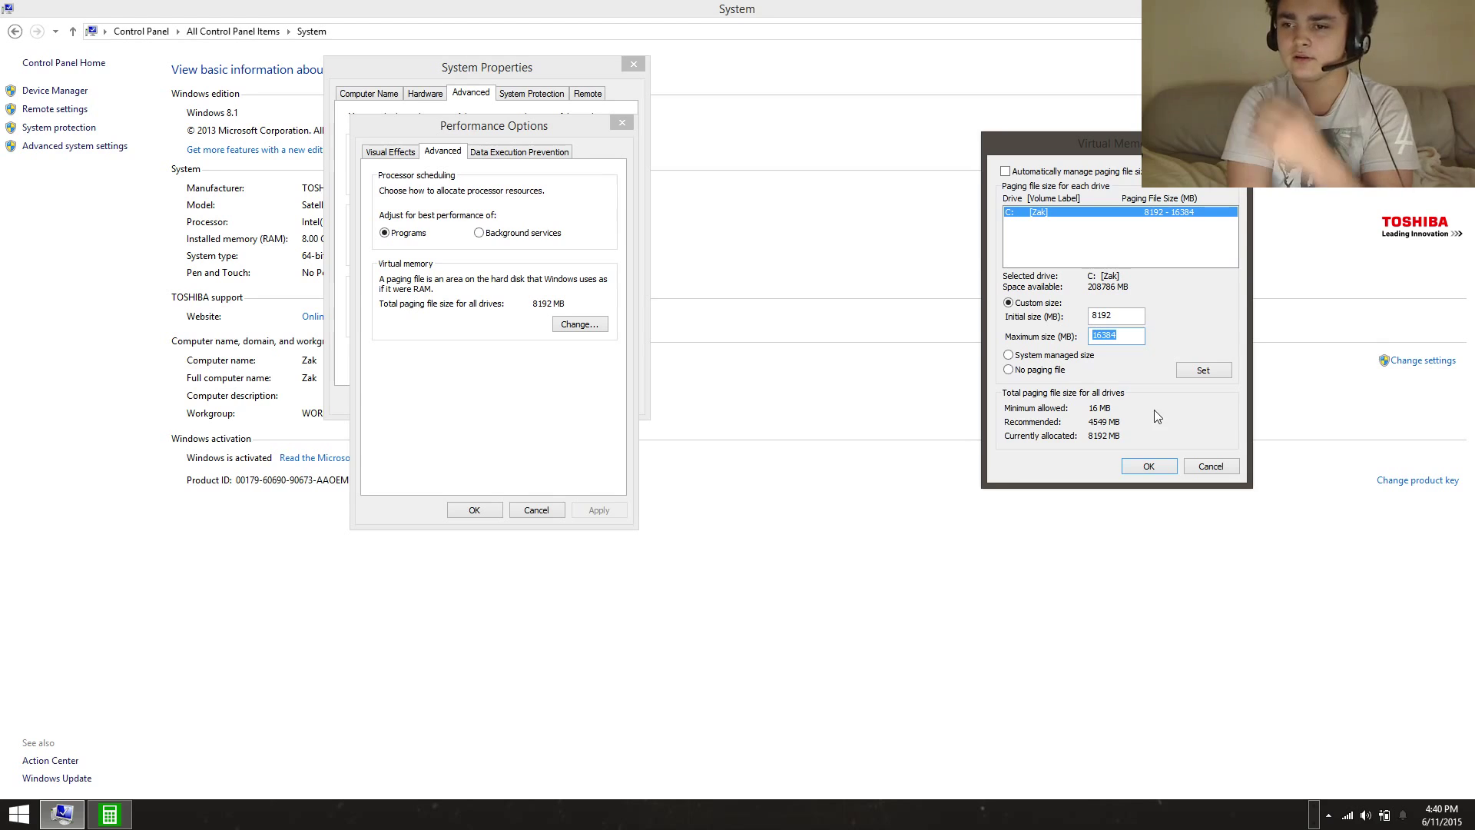
{"action": "left_click", "coordinate": [1184, 373]}
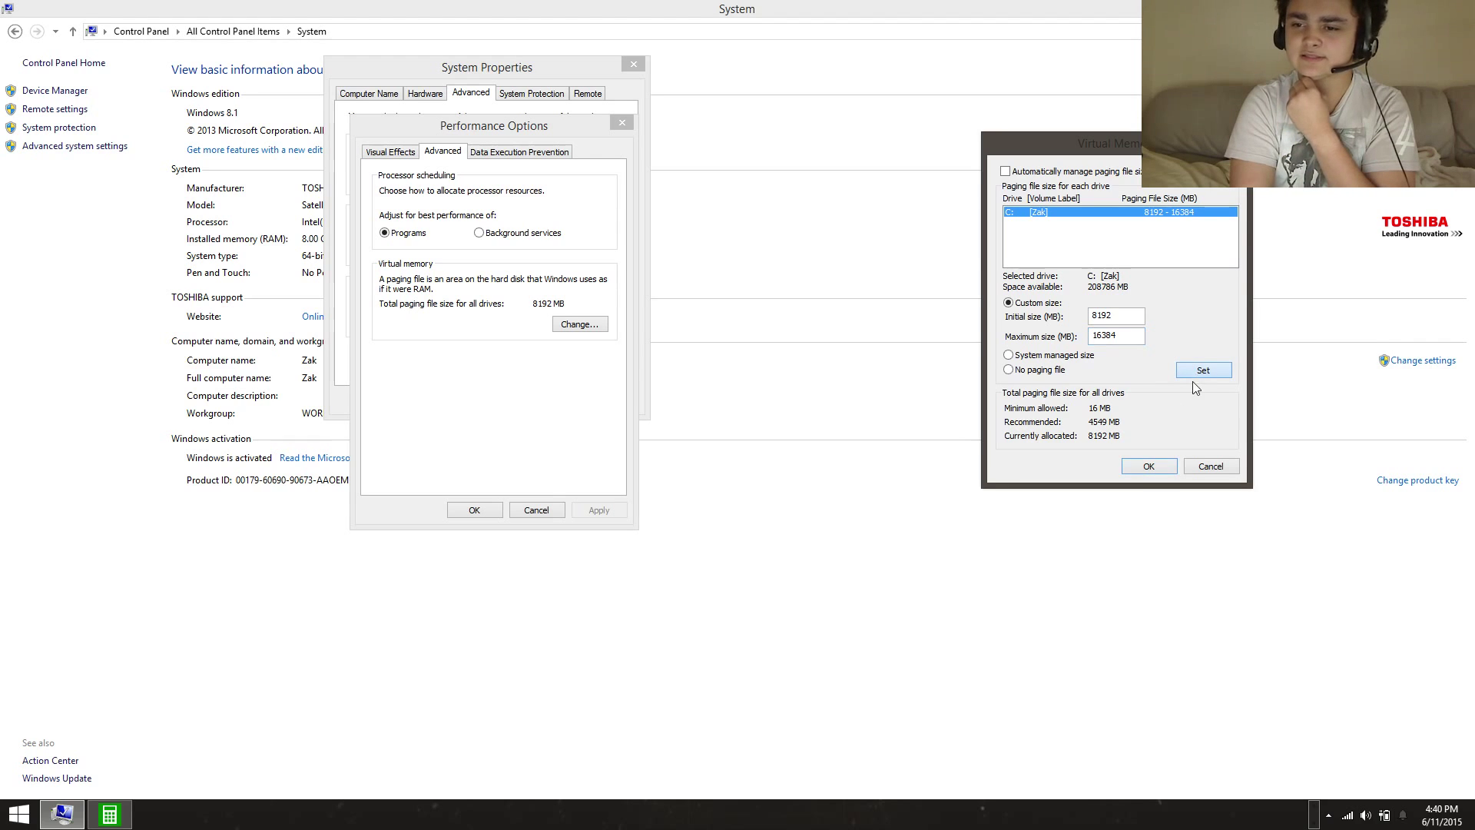
{"action": "left_click", "coordinate": [1131, 466]}
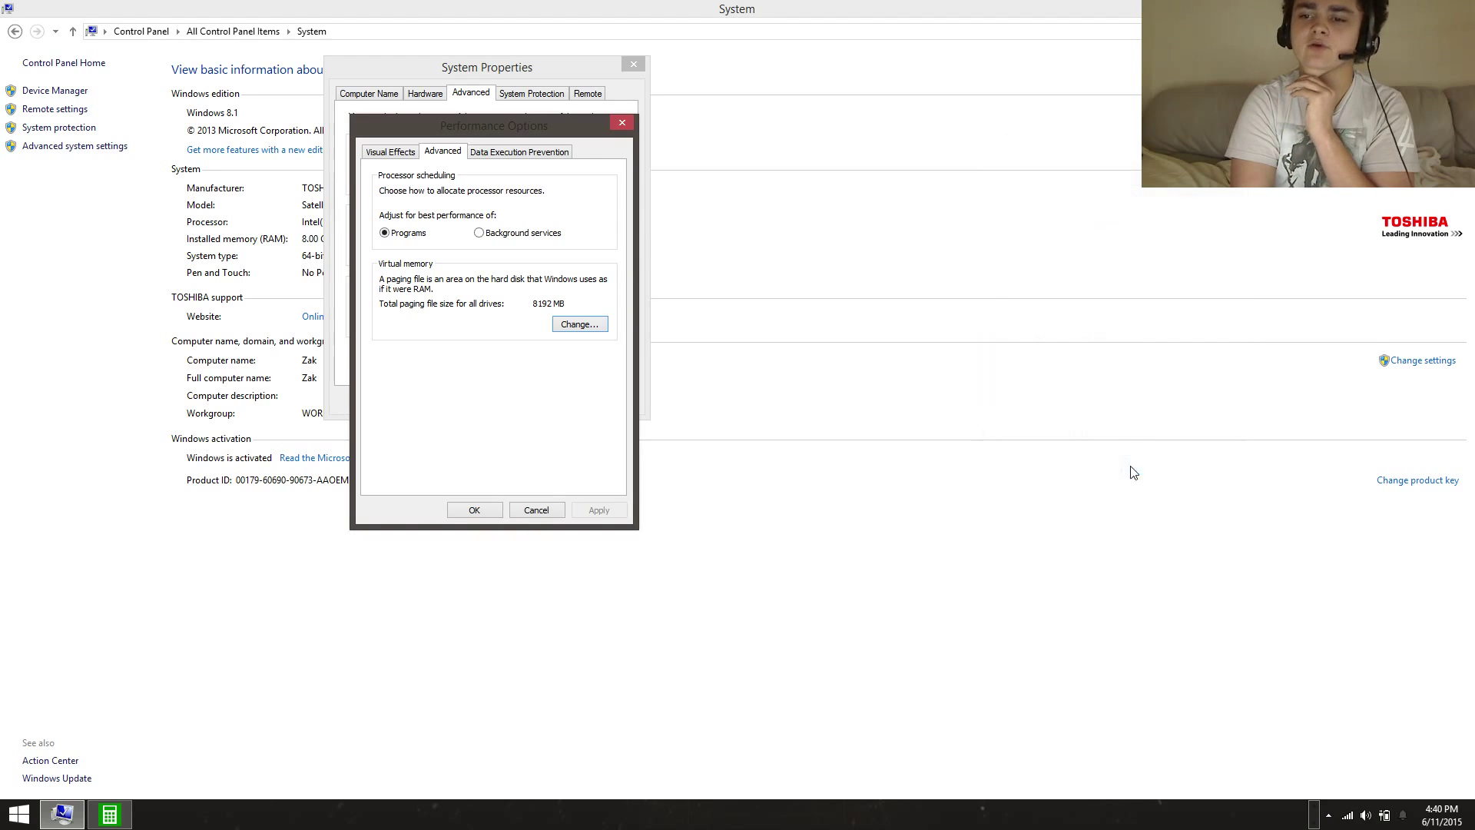
{"action": "left_click", "coordinate": [622, 127]}
{"action": "left_click", "coordinate": [635, 64]}
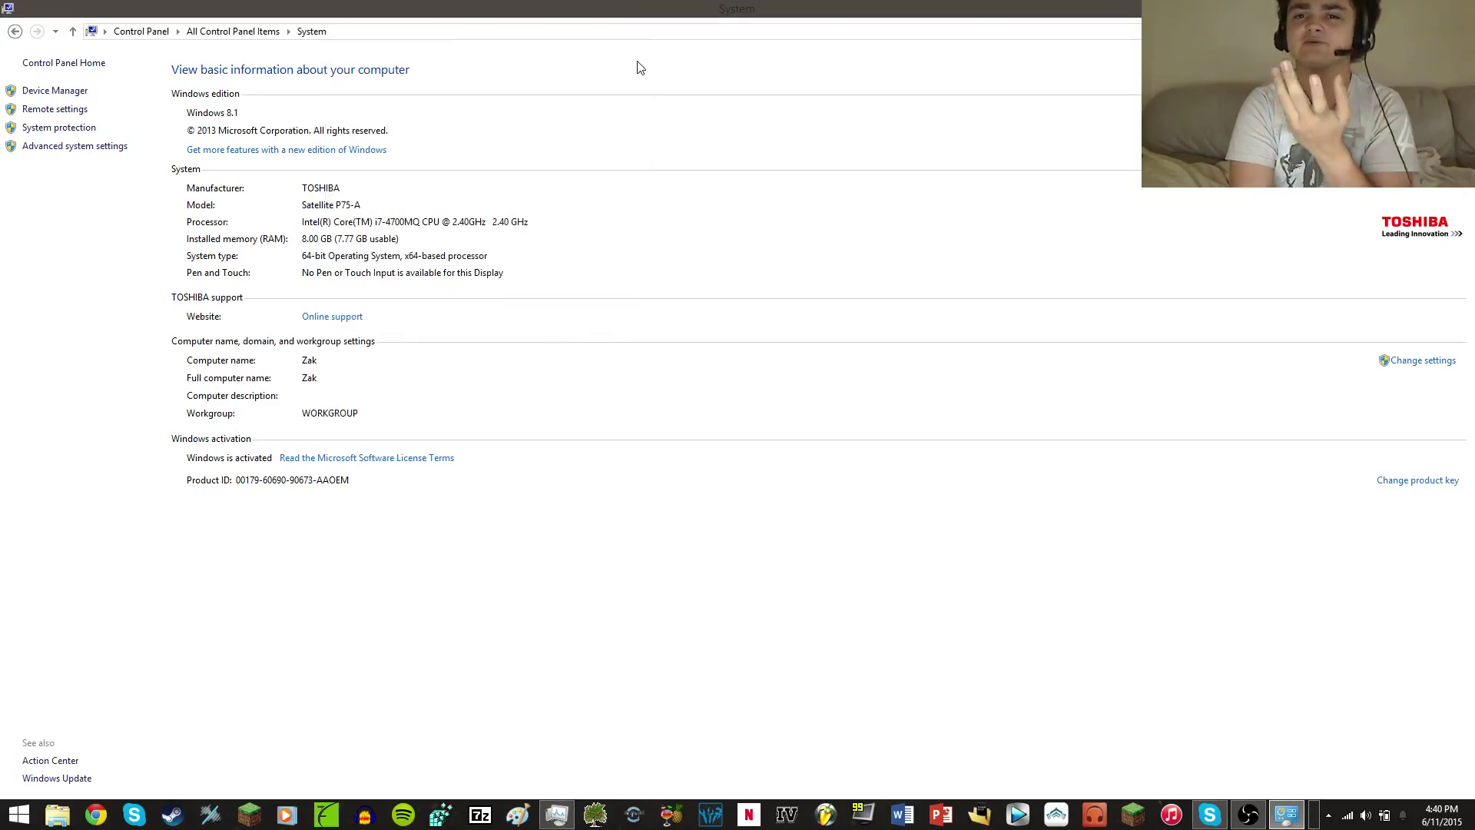